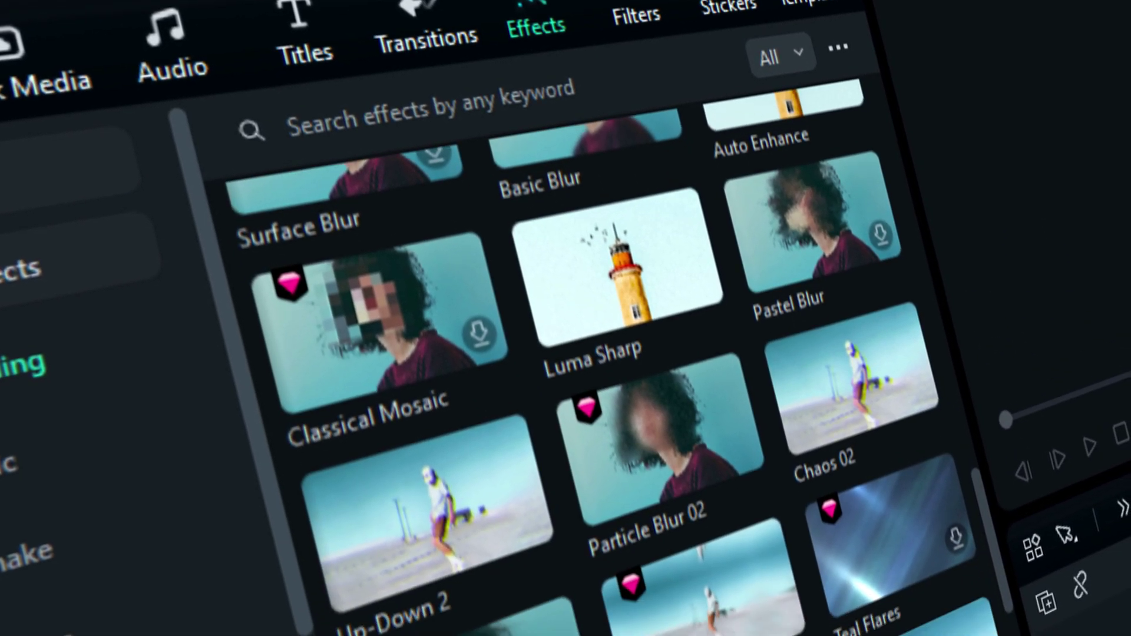
scroll(589, 365, down, 6)
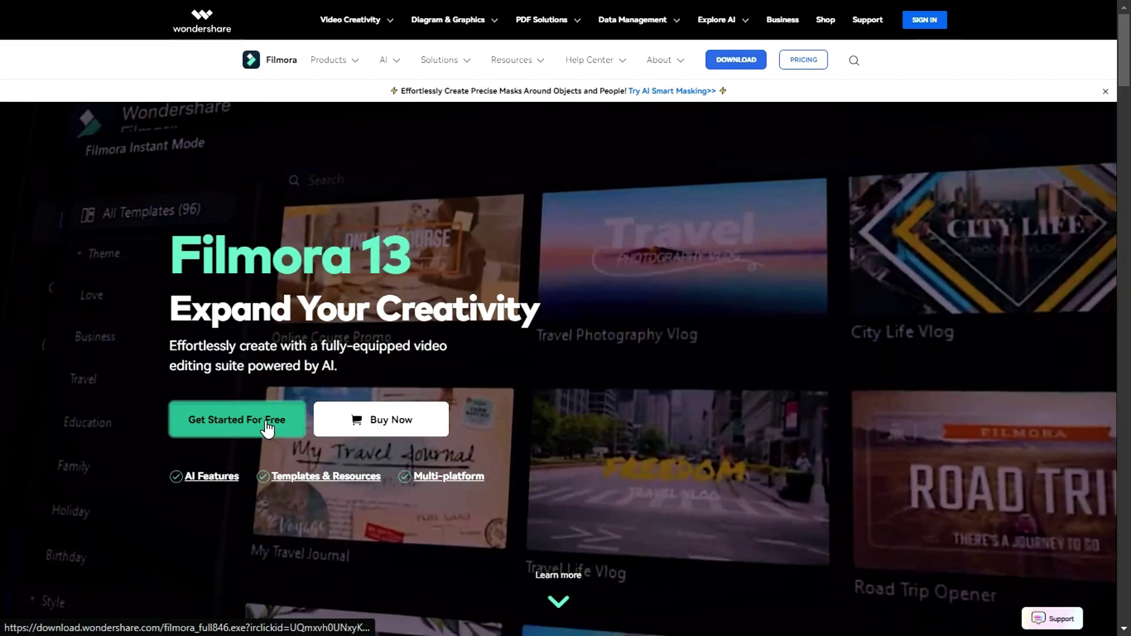
Start the free Filmora download and save the filmora_setup installer.
click(268, 424)
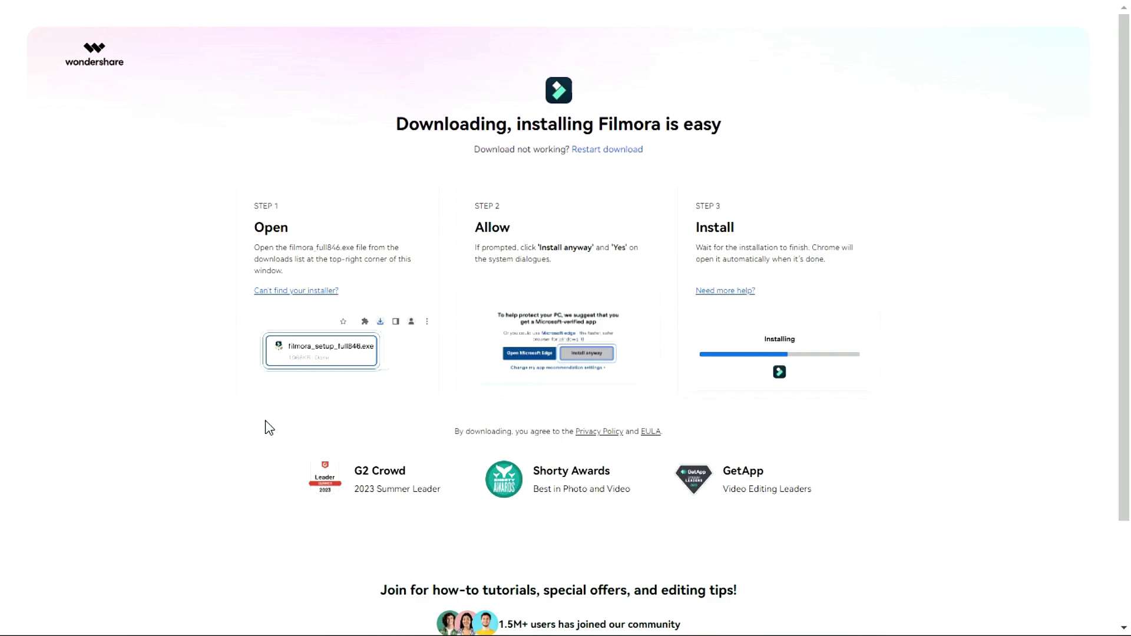
click(417, 373)
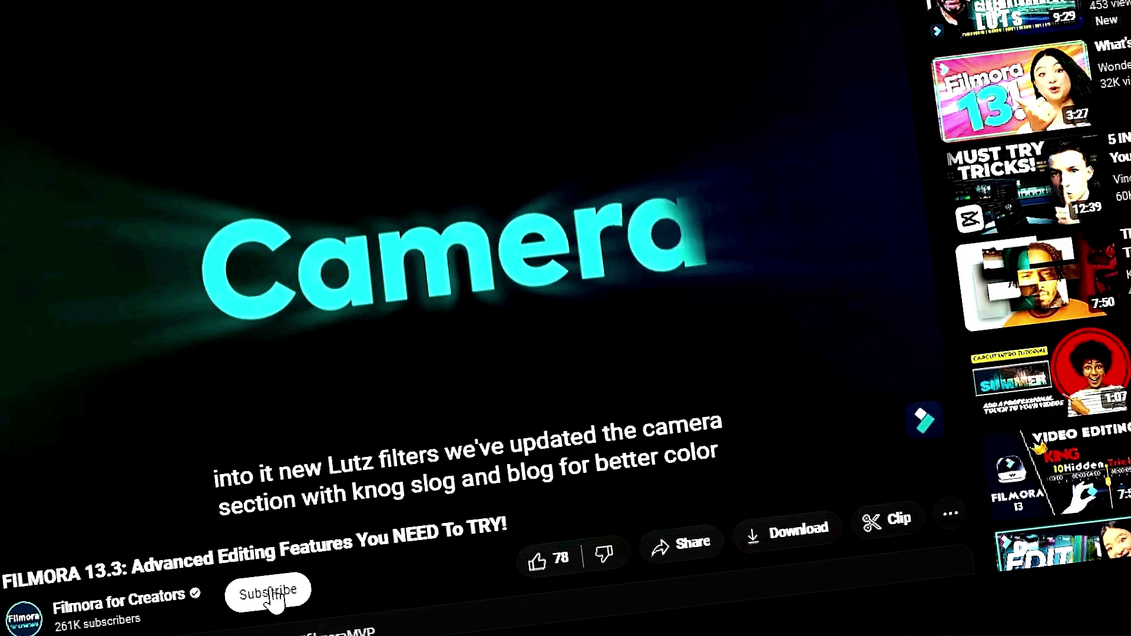
Subscribe to the Filmora for Creators channel from below the YouTube video.
click(271, 597)
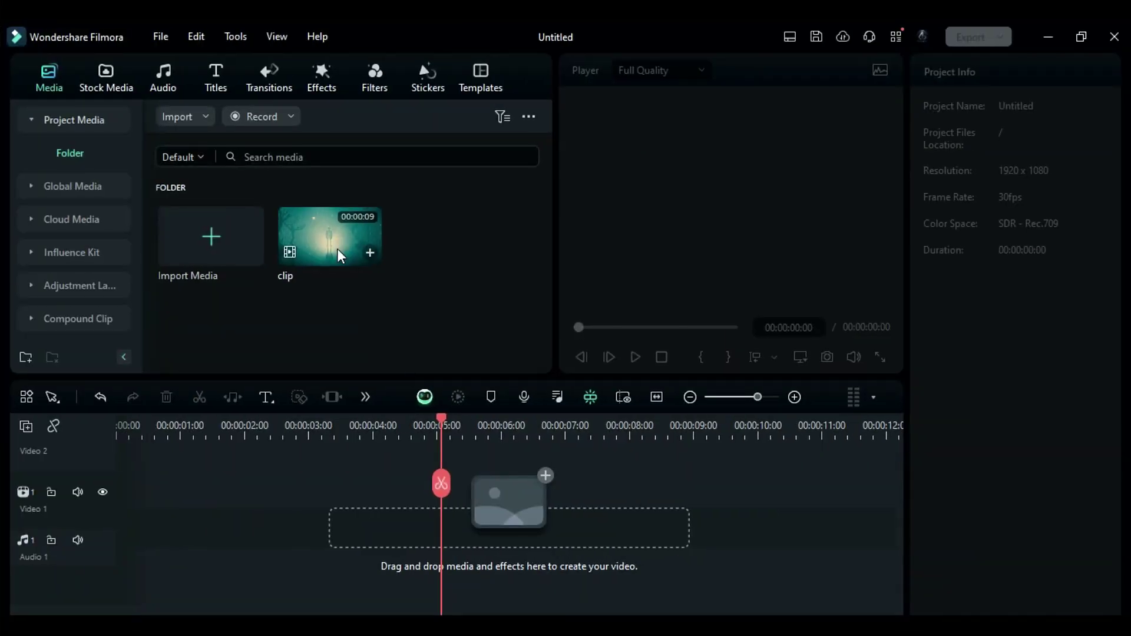
Put the clip on Video 1, search effects for 'shattered glass', and apply Shattered Glass 04 to it.
drag(253, 407, 122, 500)
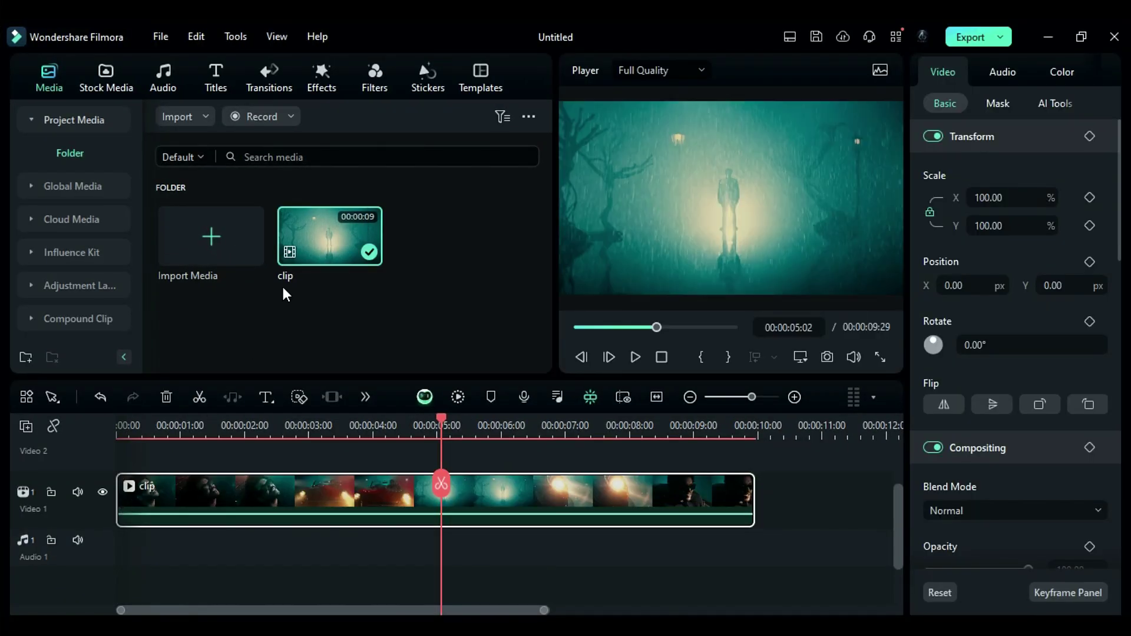
click(316, 86)
click(287, 117)
text(shat)
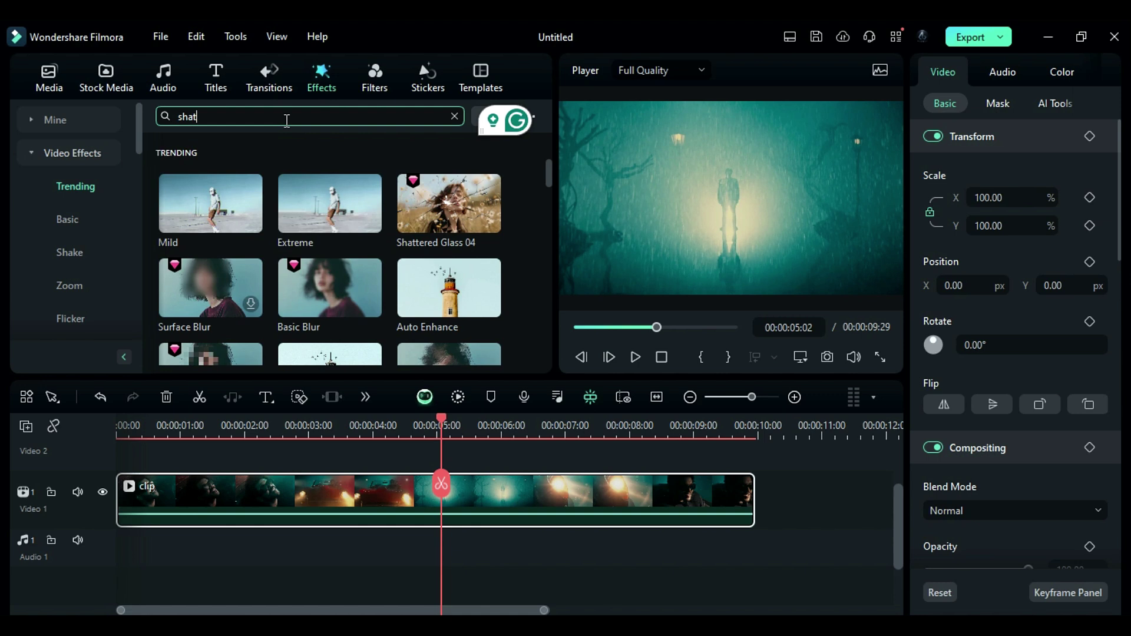
text(tered glass)
key(Return)
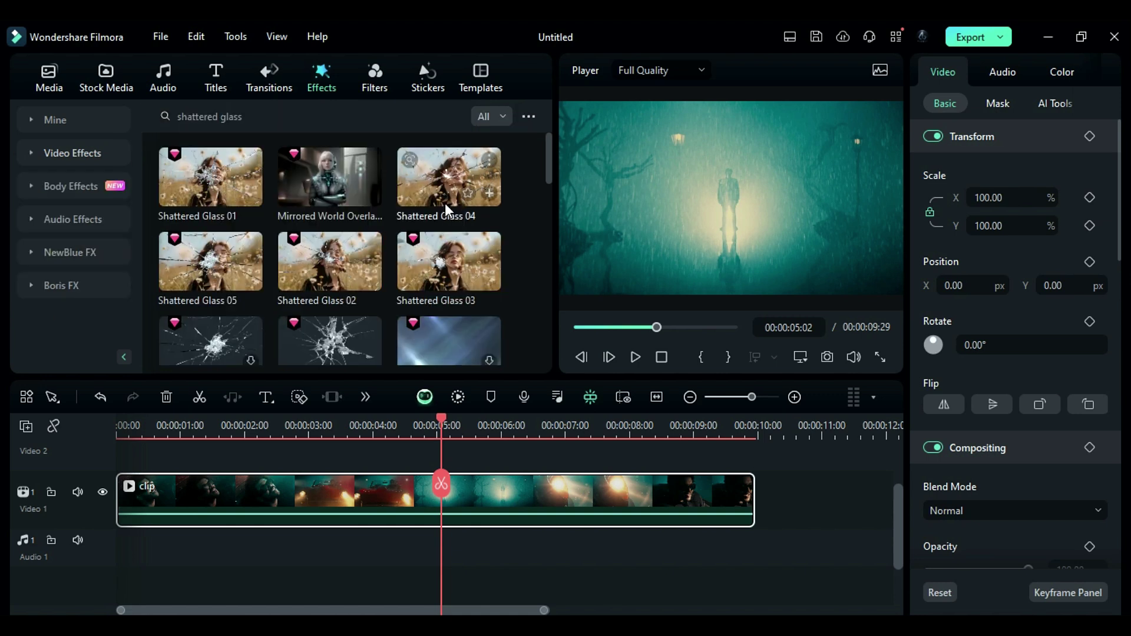
drag(448, 176, 395, 500)
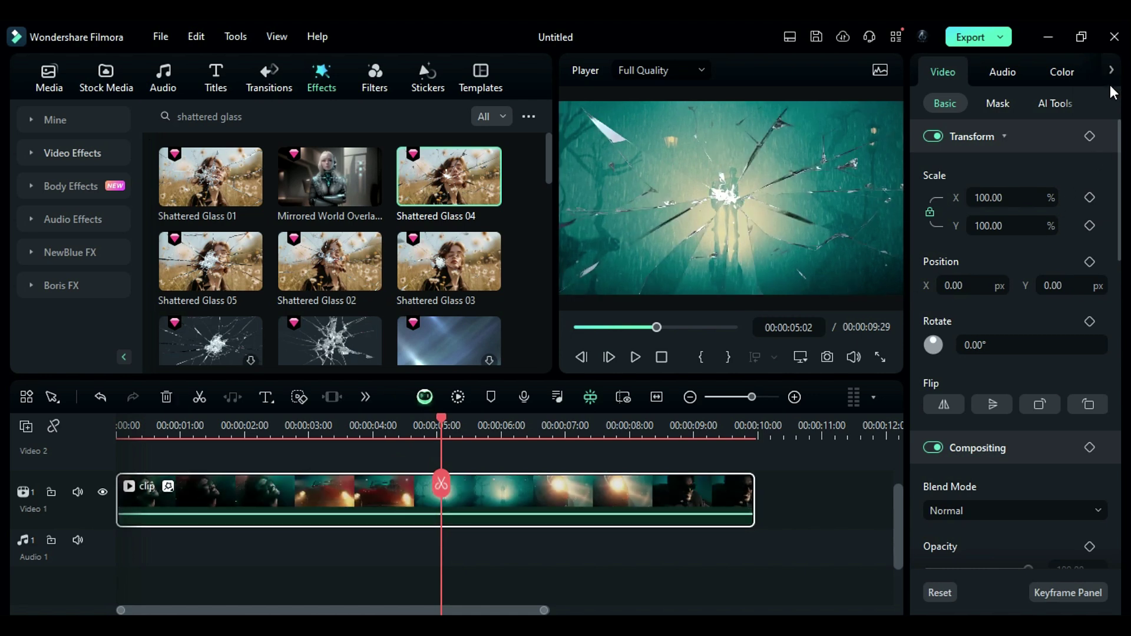
Set Shattered Glass strength to 0 with opacity at 100, then play the clip from the start.
click(1088, 72)
drag(1028, 199, 930, 199)
drag(1019, 264, 929, 262)
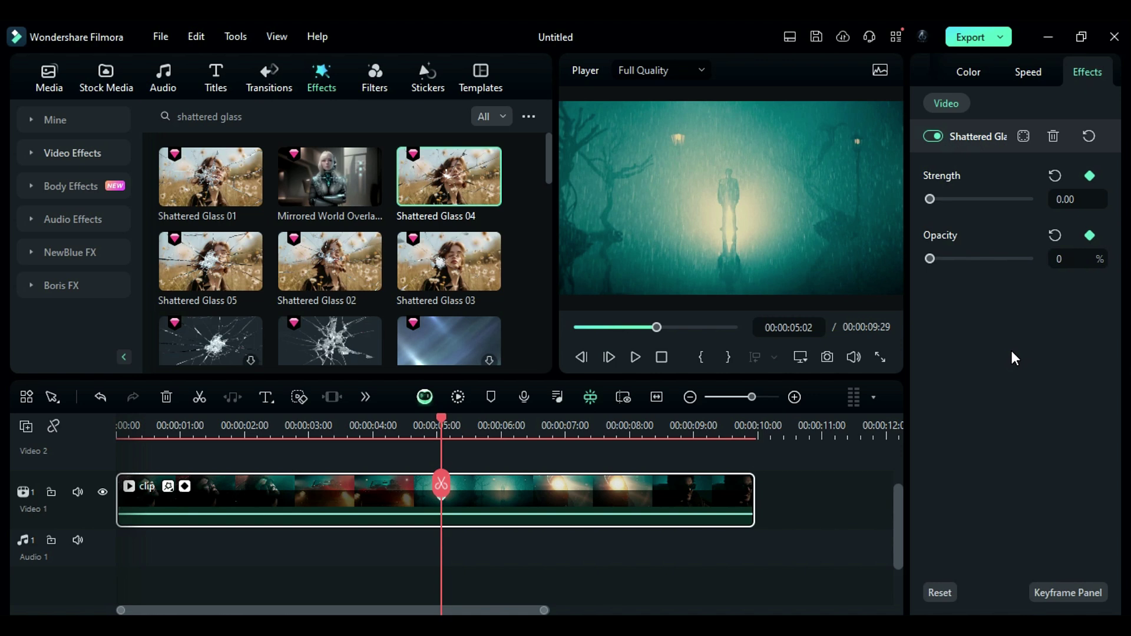
click(1060, 236)
click(661, 357)
click(635, 357)
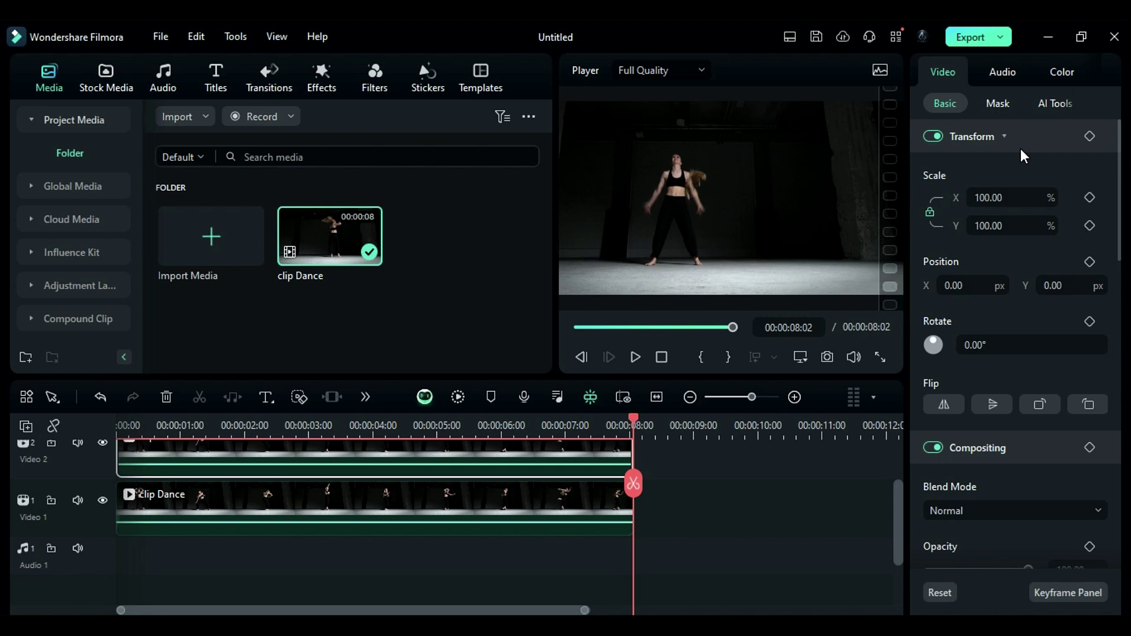
Turn on AI Portrait in the clip's AI Tools to cut out the dancer.
click(1058, 103)
scroll(999, 311, down, 3)
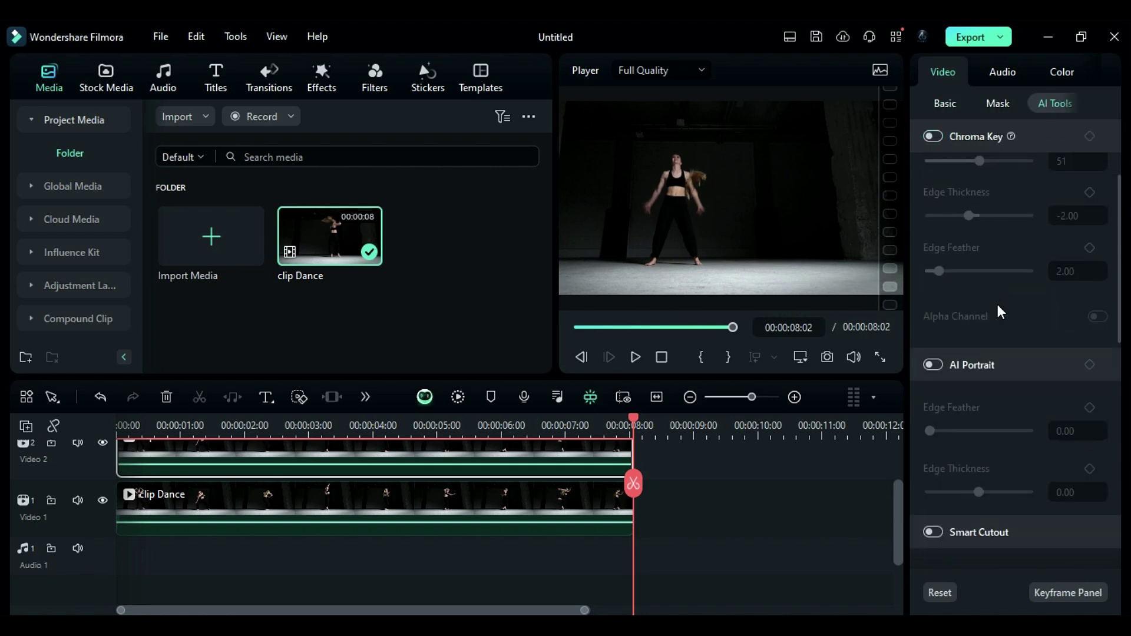
click(935, 364)
Split the Video 1 dance clip at 00:00:03:14.
drag(338, 436, 361, 450)
click(355, 504)
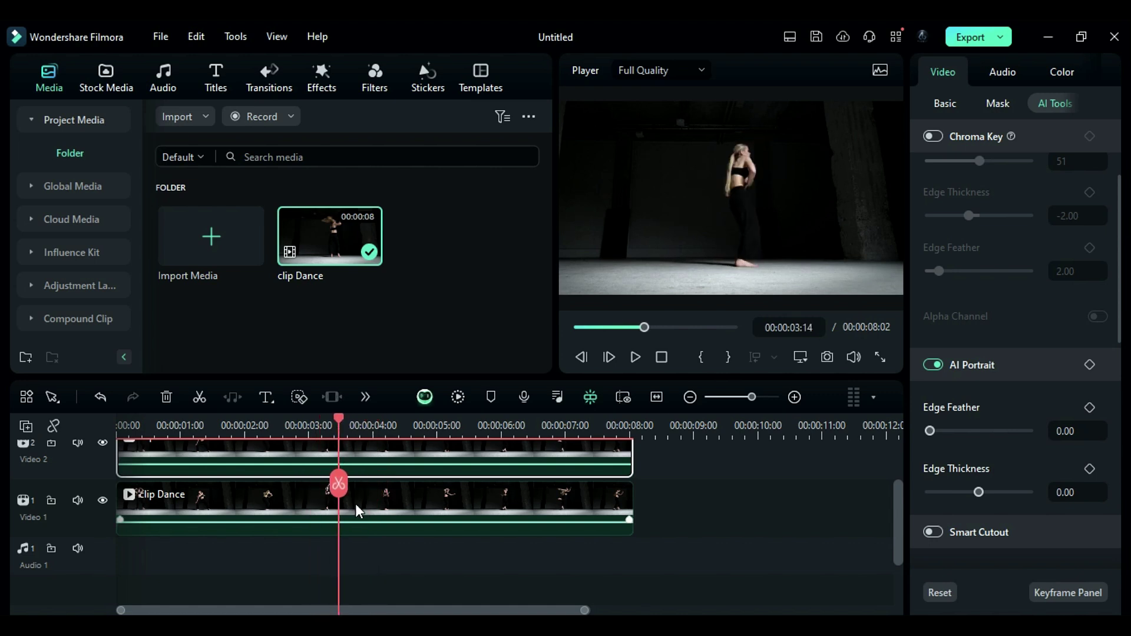
key(ctrl+b)
Apply Shock Wave from the Shake effects to the second dance clip and play from the start.
click(332, 90)
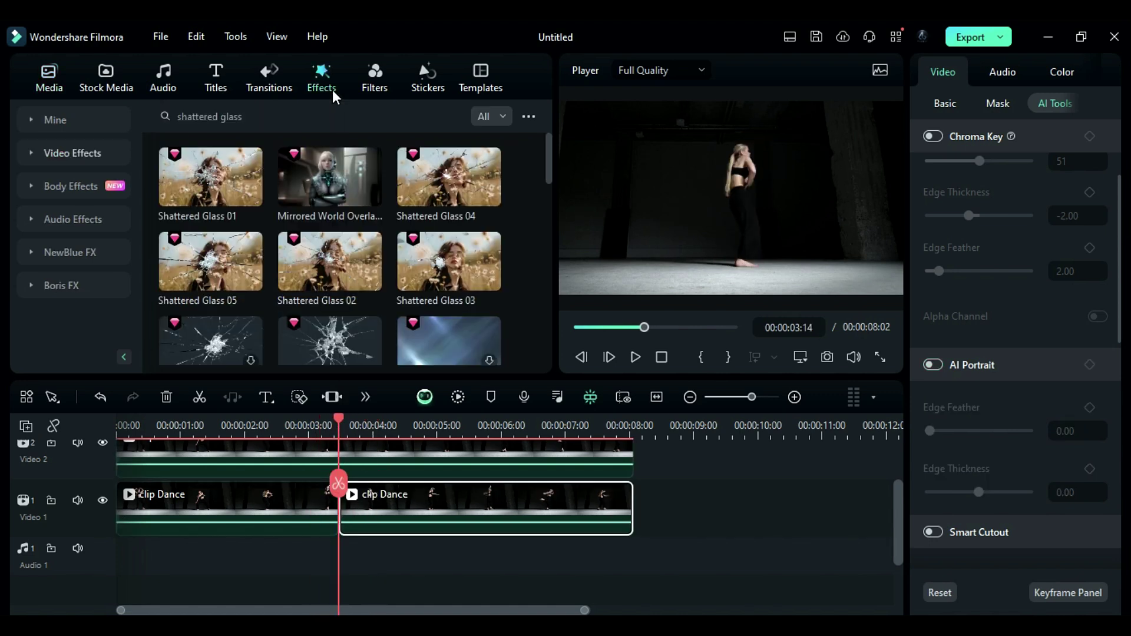
click(66, 156)
click(69, 254)
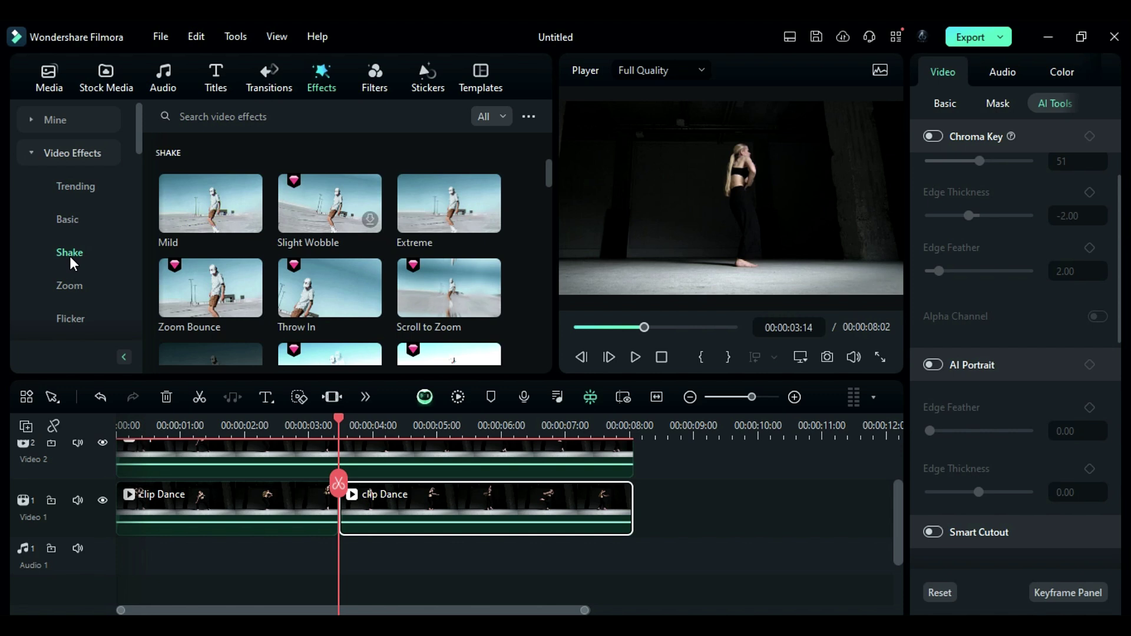
scroll(547, 177, down, 5)
drag(330, 182, 529, 476)
click(661, 360)
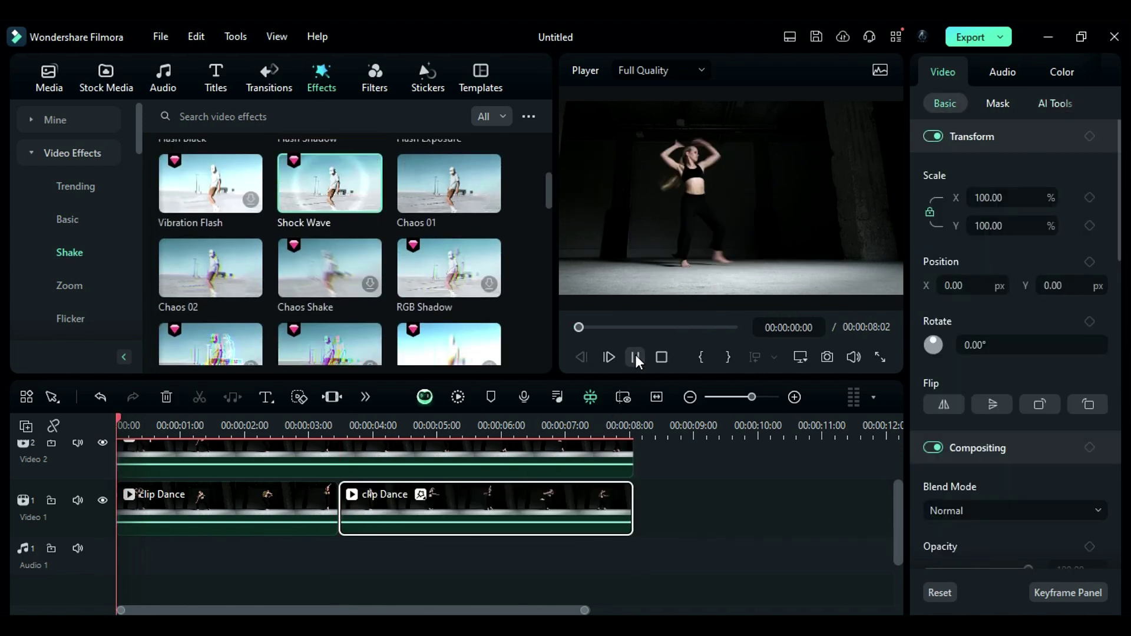
click(634, 357)
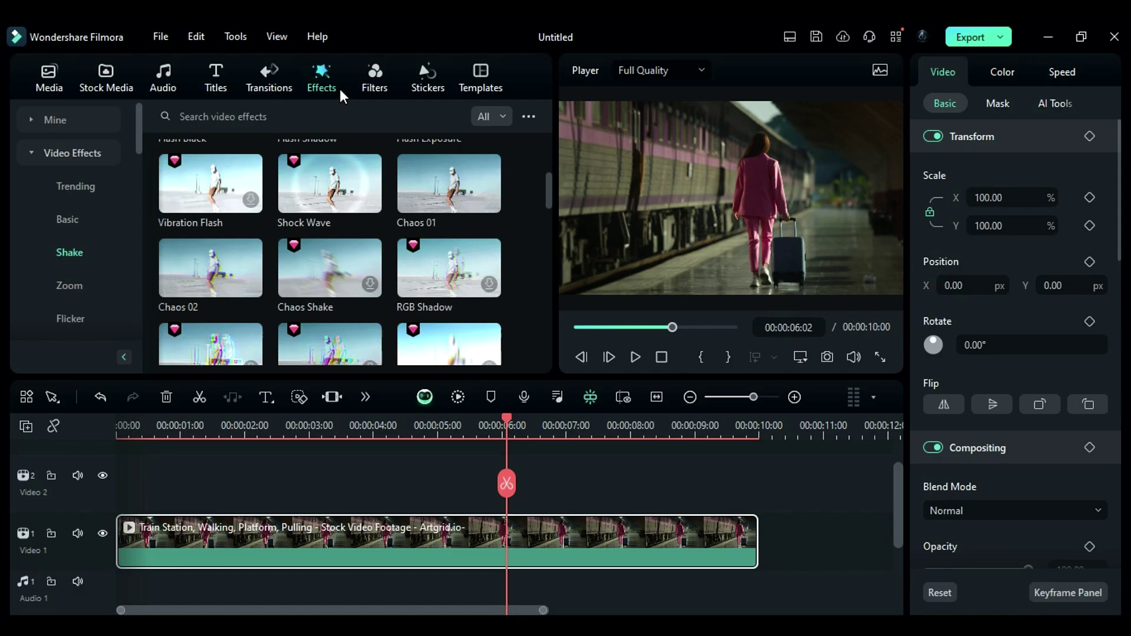
Apply Retro Cinema Overlay, then Retro Noise Overlay 01, to the train clip and preview from the start.
scroll(120, 185, down, 10)
click(80, 251)
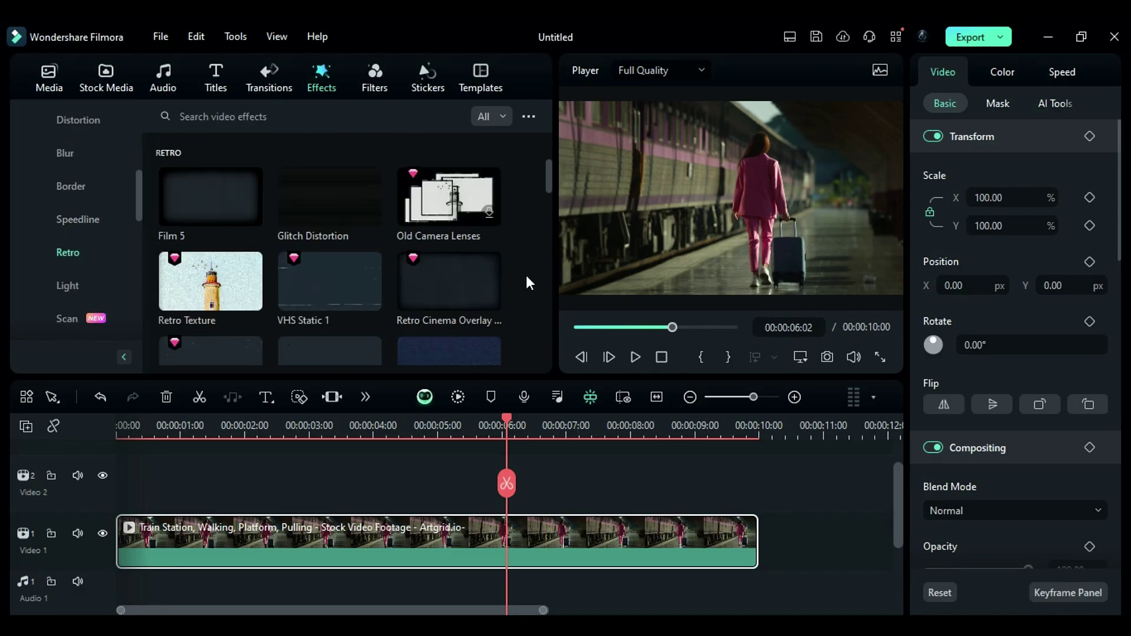
drag(440, 284, 344, 551)
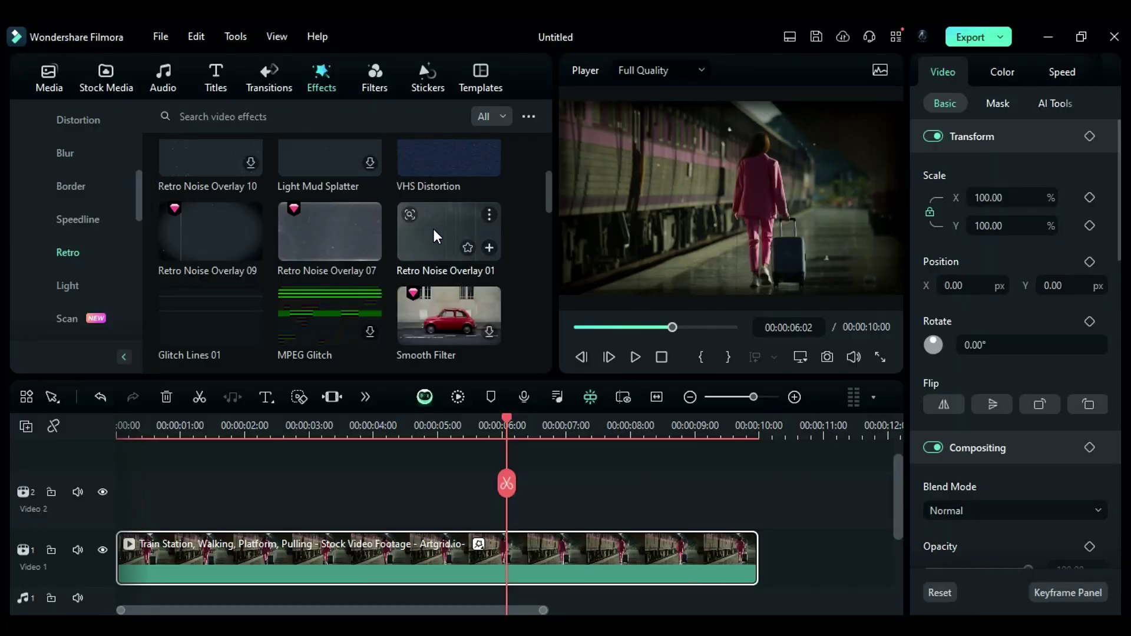
drag(430, 228, 345, 546)
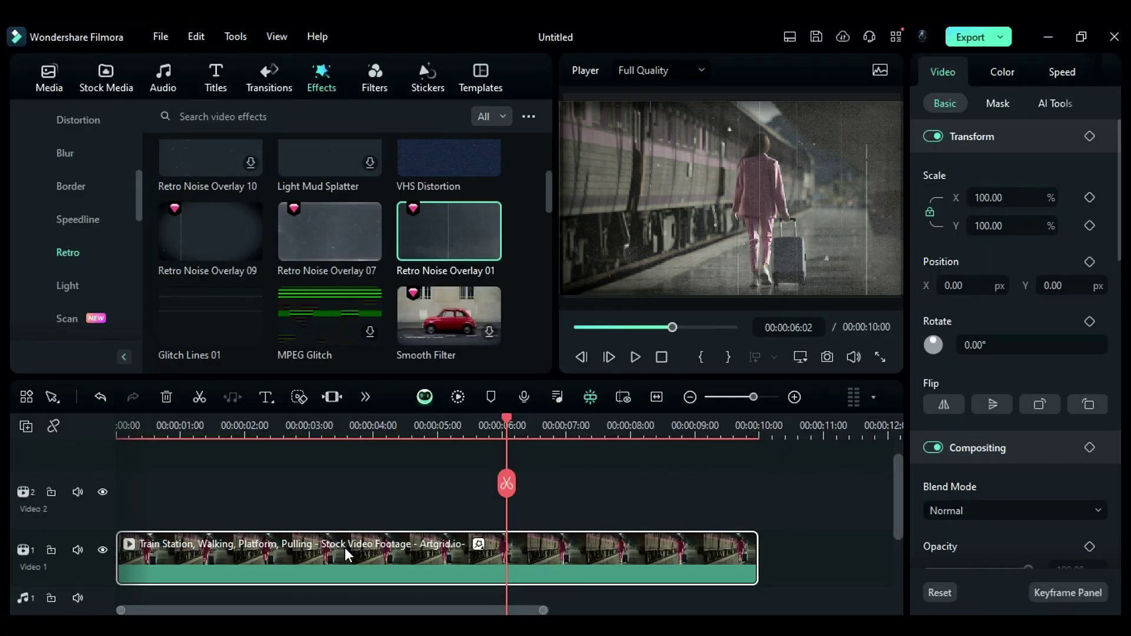
click(662, 357)
click(635, 357)
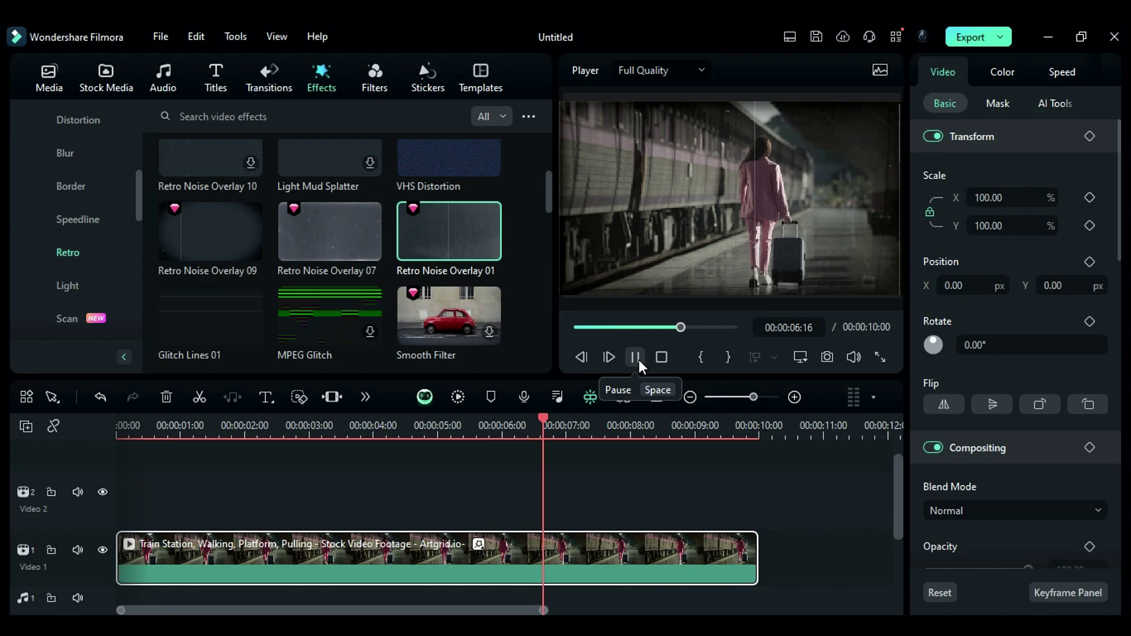
click(634, 357)
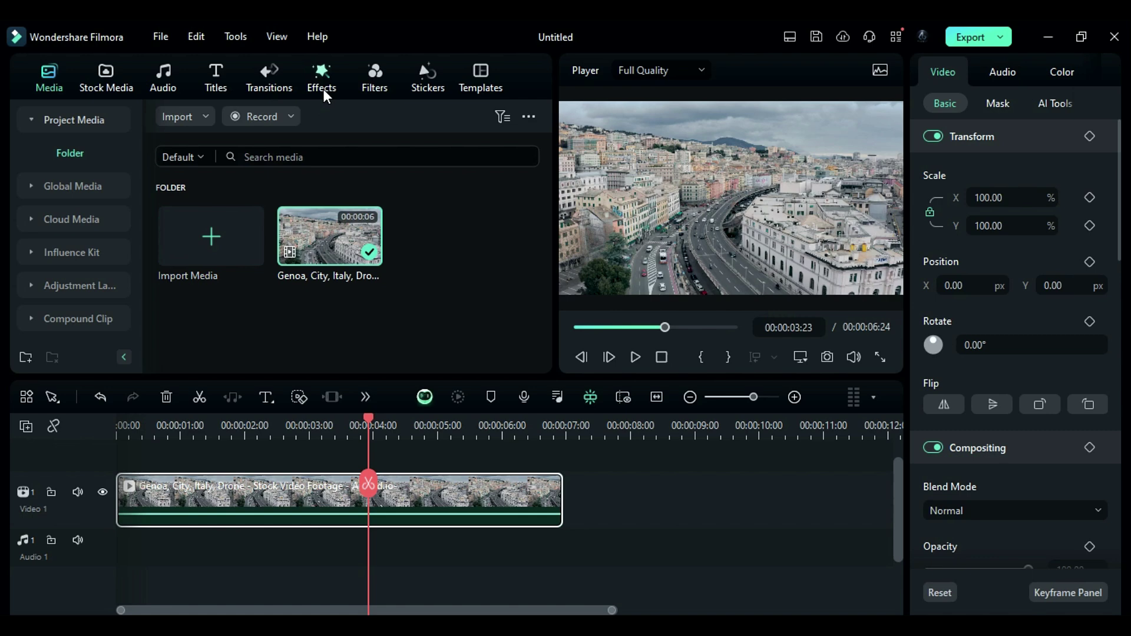
Apply Depth Bokeh from the Light effects to the Genoa drone clip.
click(324, 89)
click(68, 286)
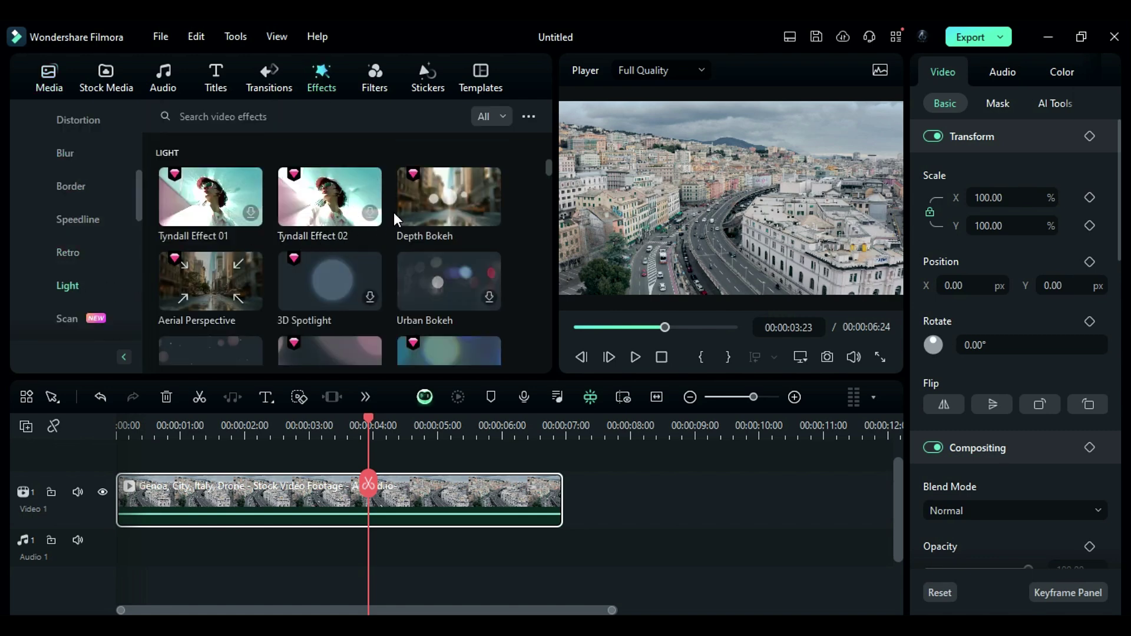
drag(415, 207, 281, 507)
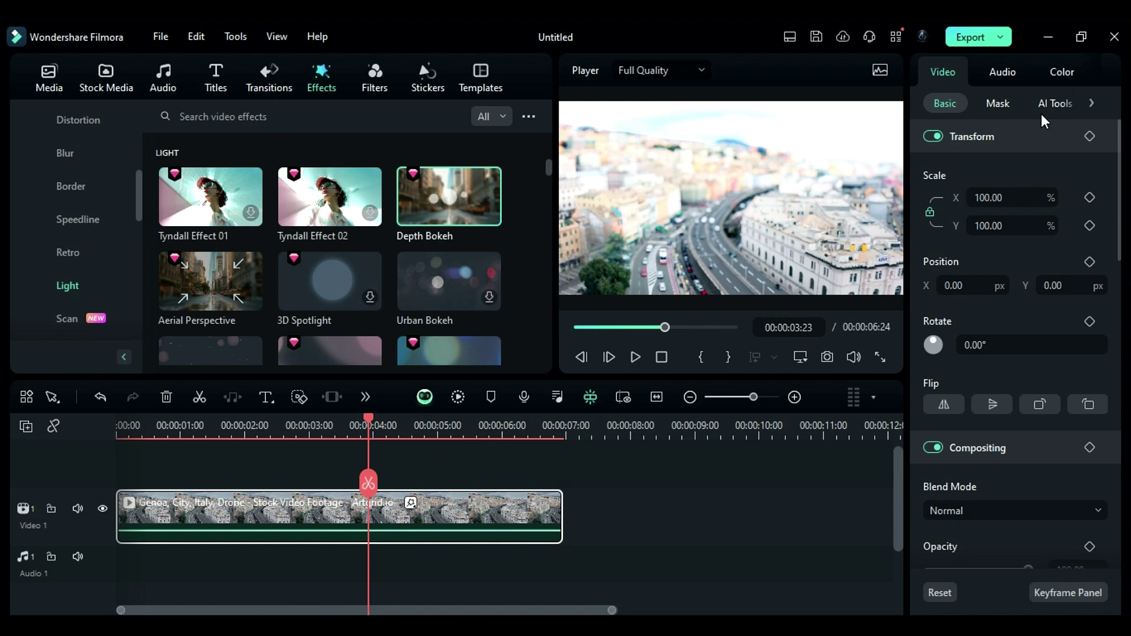
Set bokeh depth to 72.27, shrink size, lower saturation and brightness, then replay from start.
click(1094, 82)
drag(937, 199, 1001, 199)
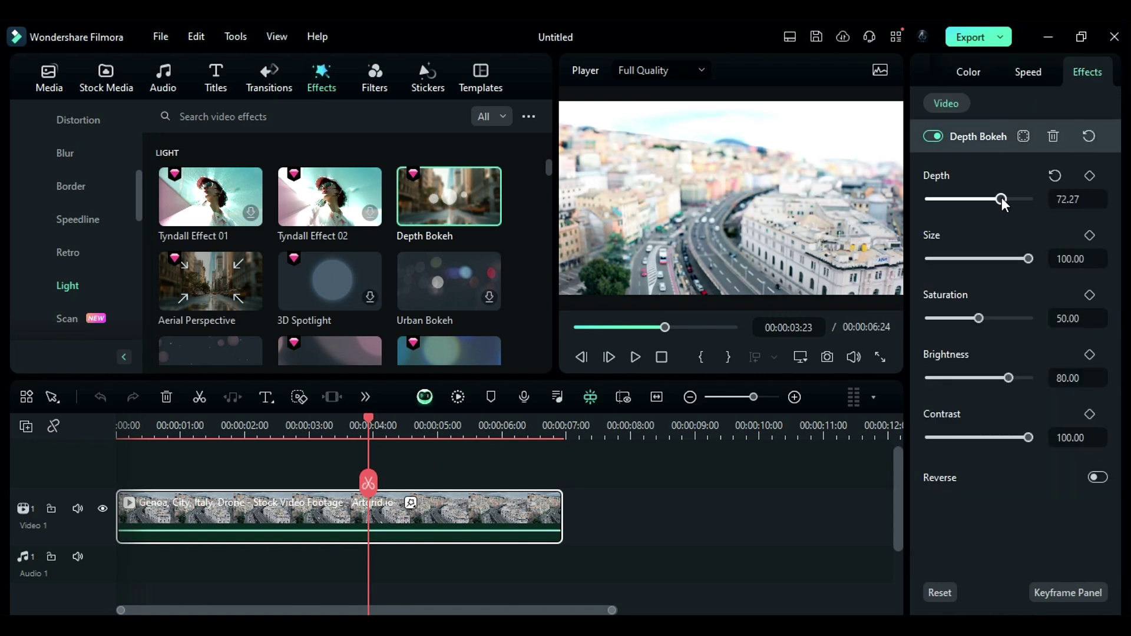
drag(1027, 259, 998, 257)
drag(977, 318, 961, 318)
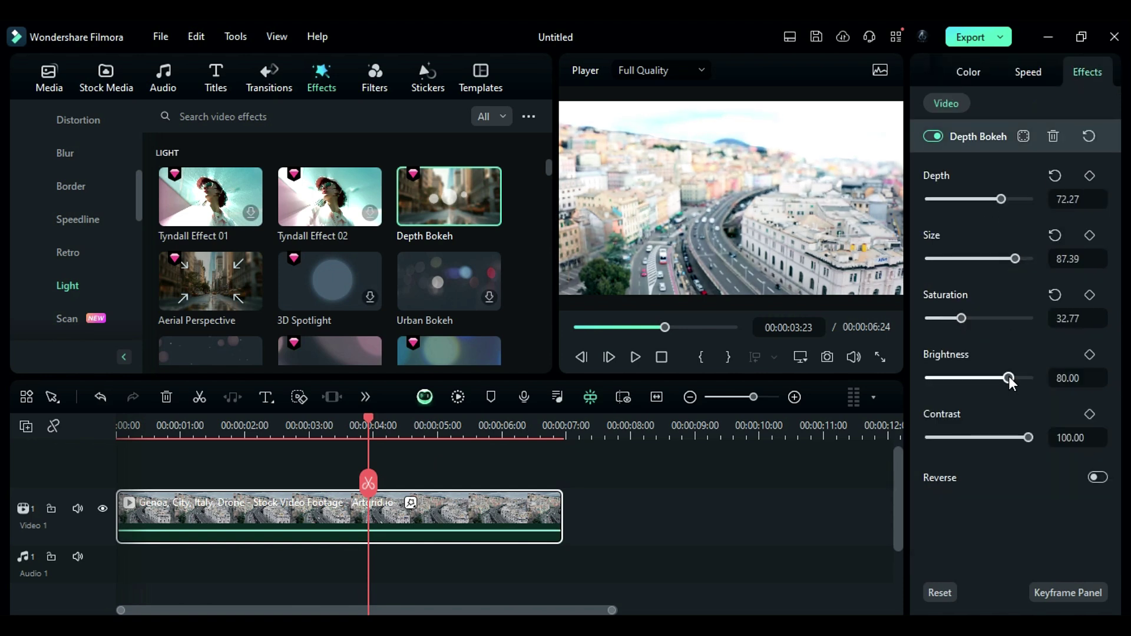
drag(1007, 378, 964, 377)
drag(975, 437, 974, 437)
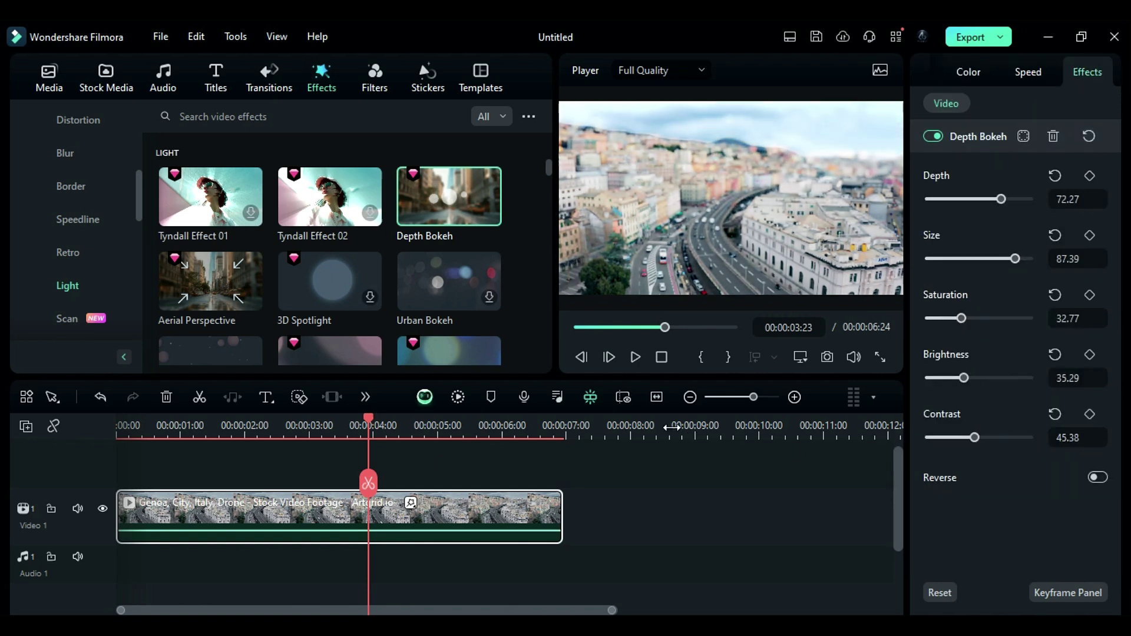
click(659, 357)
click(635, 357)
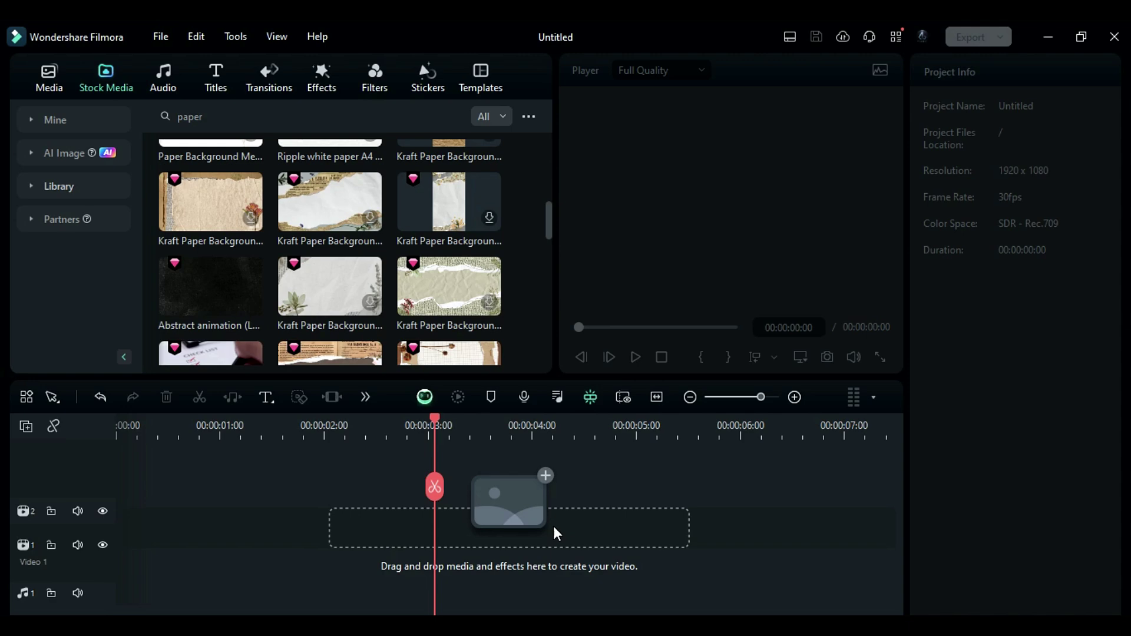
Put the Abstract animation paper clip on Video 1 with an orange 'PUSH' default title above it.
drag(214, 305, 125, 556)
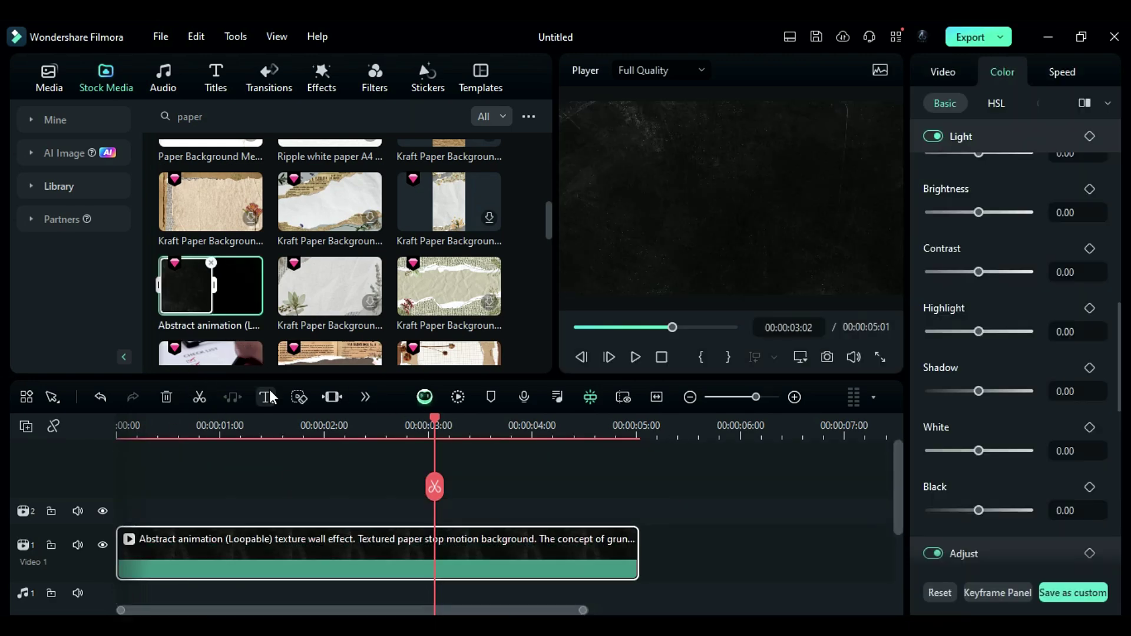
click(216, 77)
drag(210, 177, 151, 511)
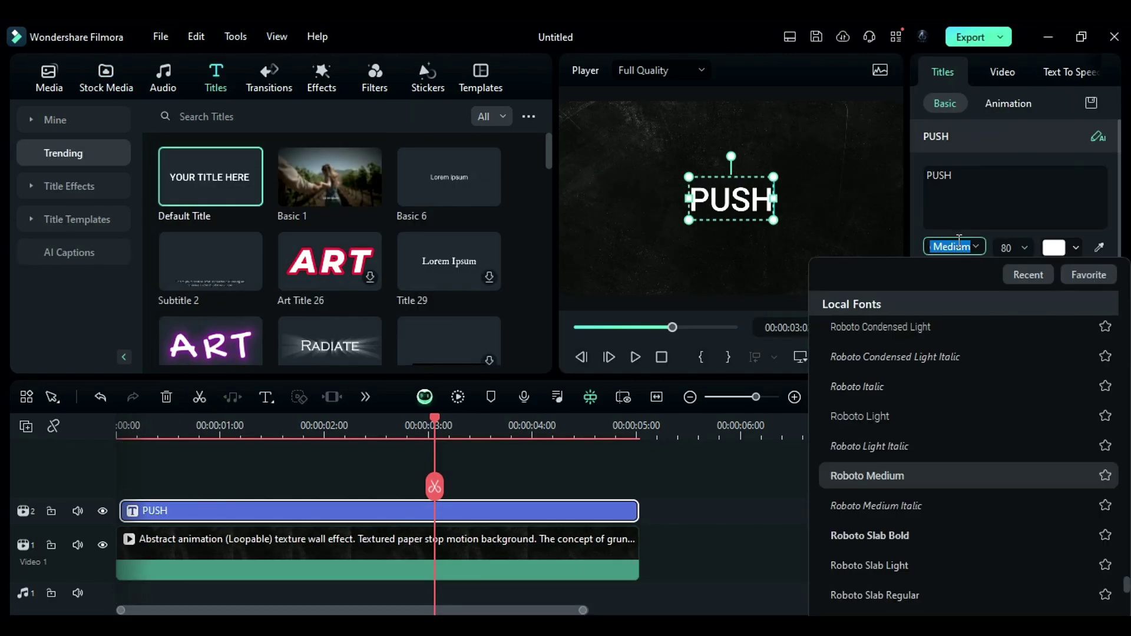
click(1060, 247)
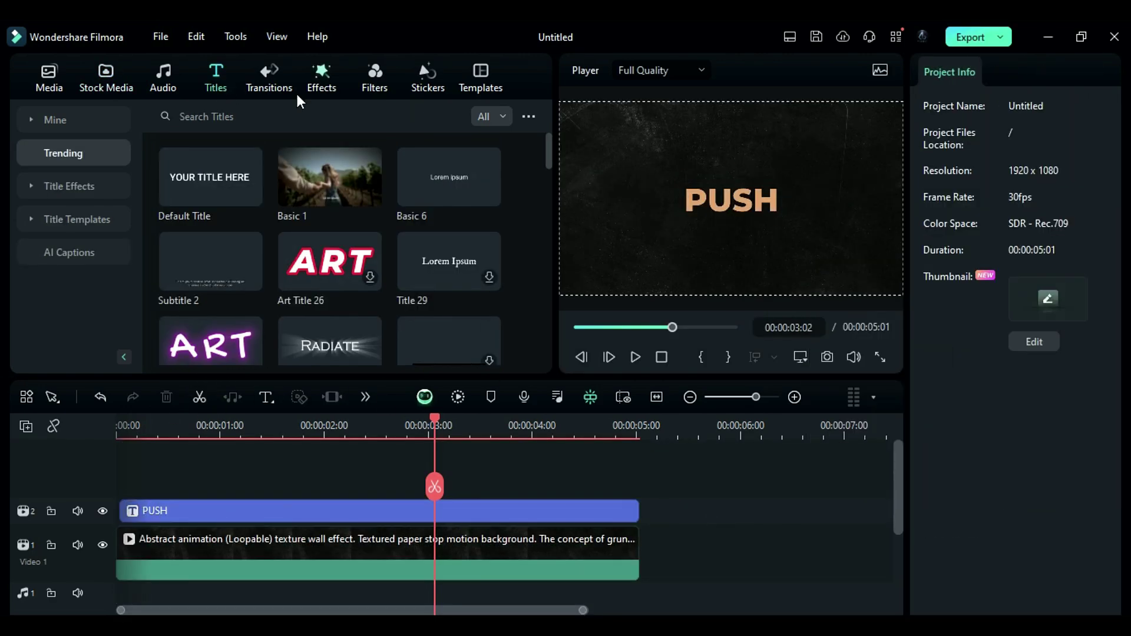
click(287, 82)
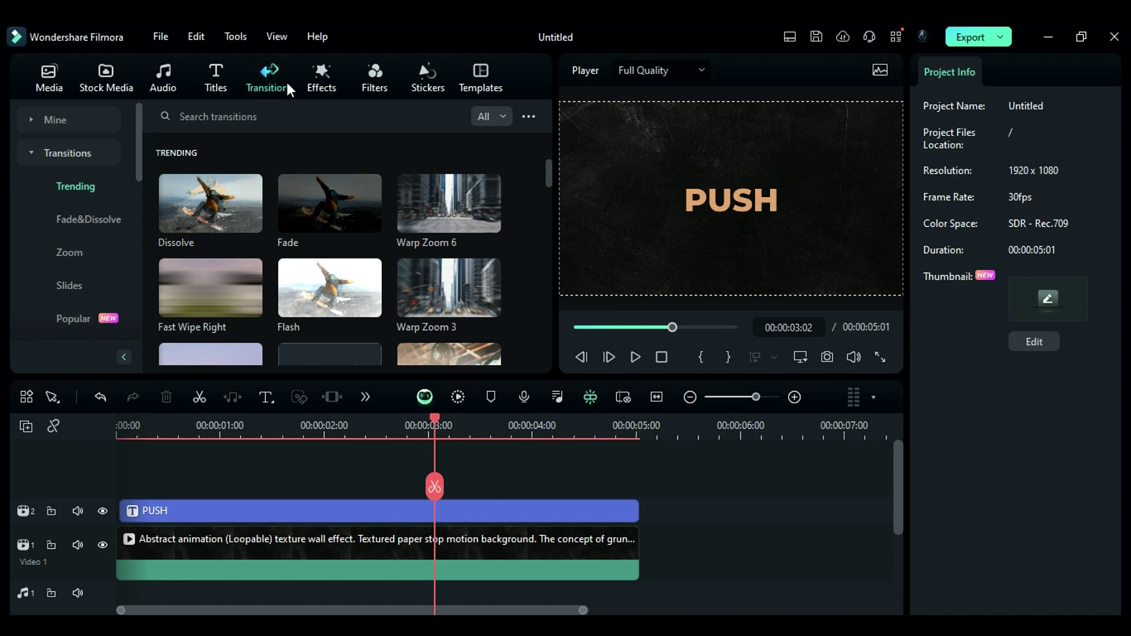
Add the Push Right slide transition to the start of the background clip.
click(68, 285)
scroll(535, 265, down, 4)
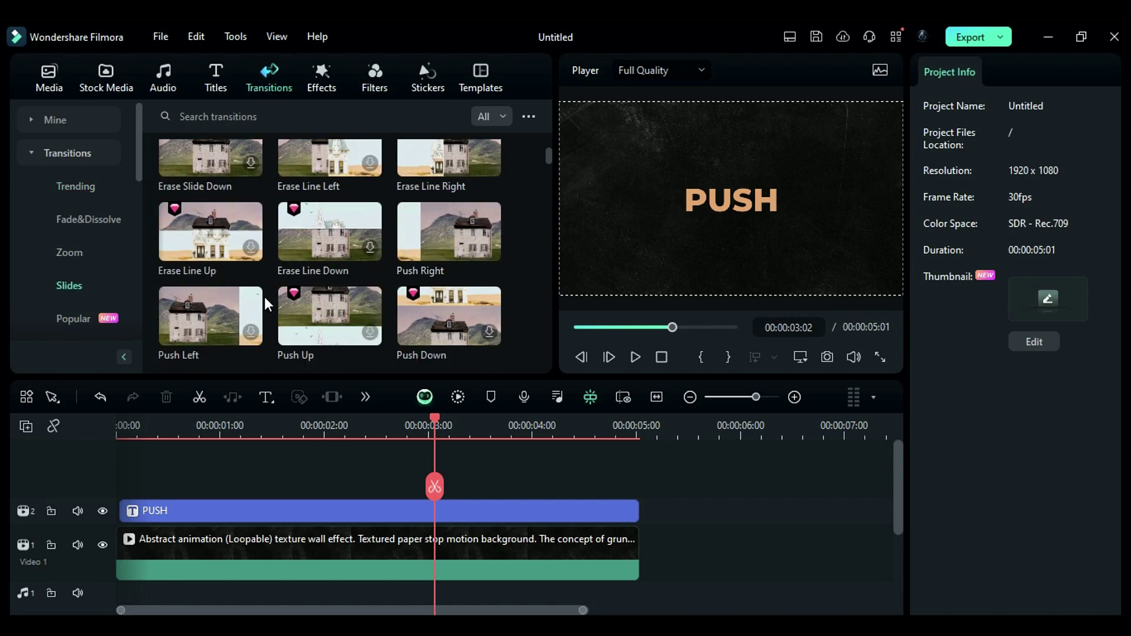
mouse_move(206, 321)
mouse_move(419, 315)
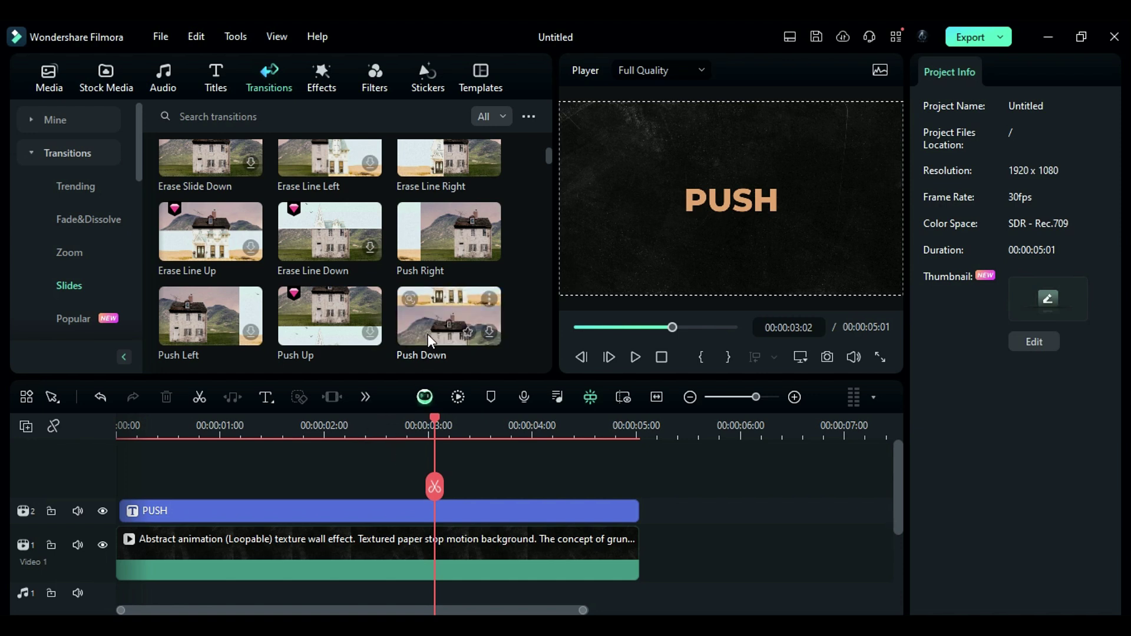
drag(426, 248, 159, 562)
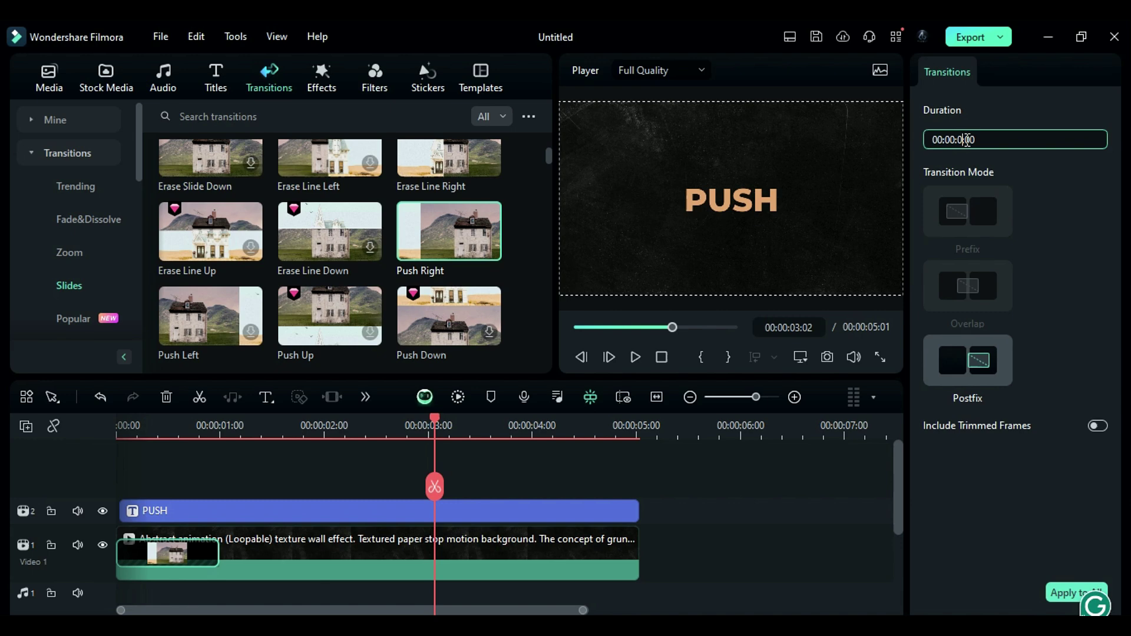
Trim the PUSH title to start at 00:00:00:15, give it Push Right, and play from the start.
click(376, 500)
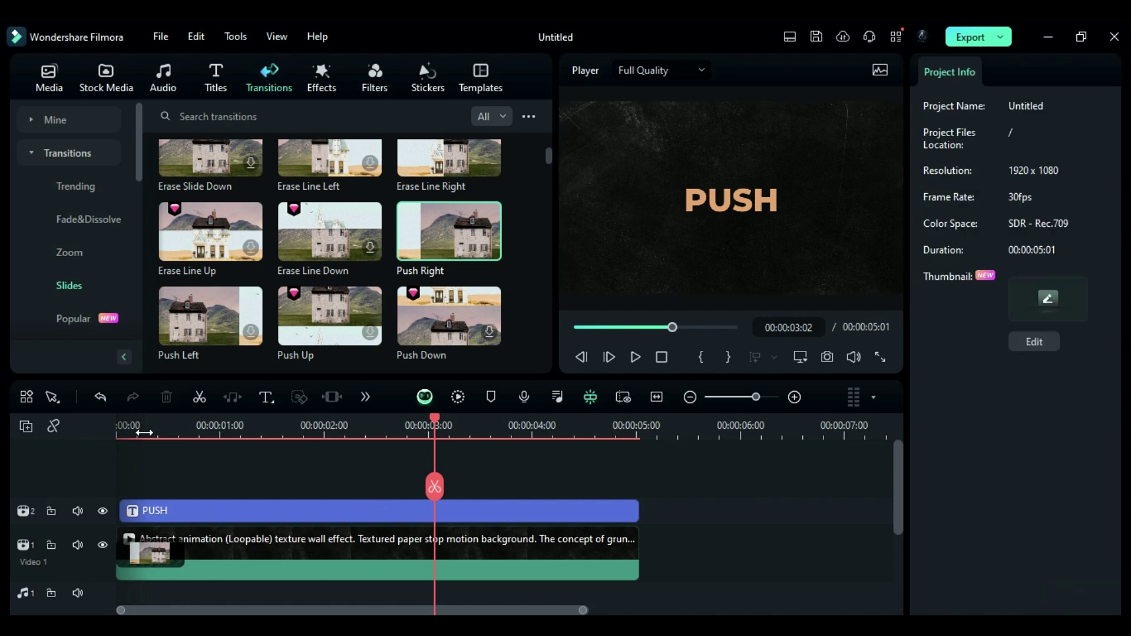
drag(144, 433, 167, 433)
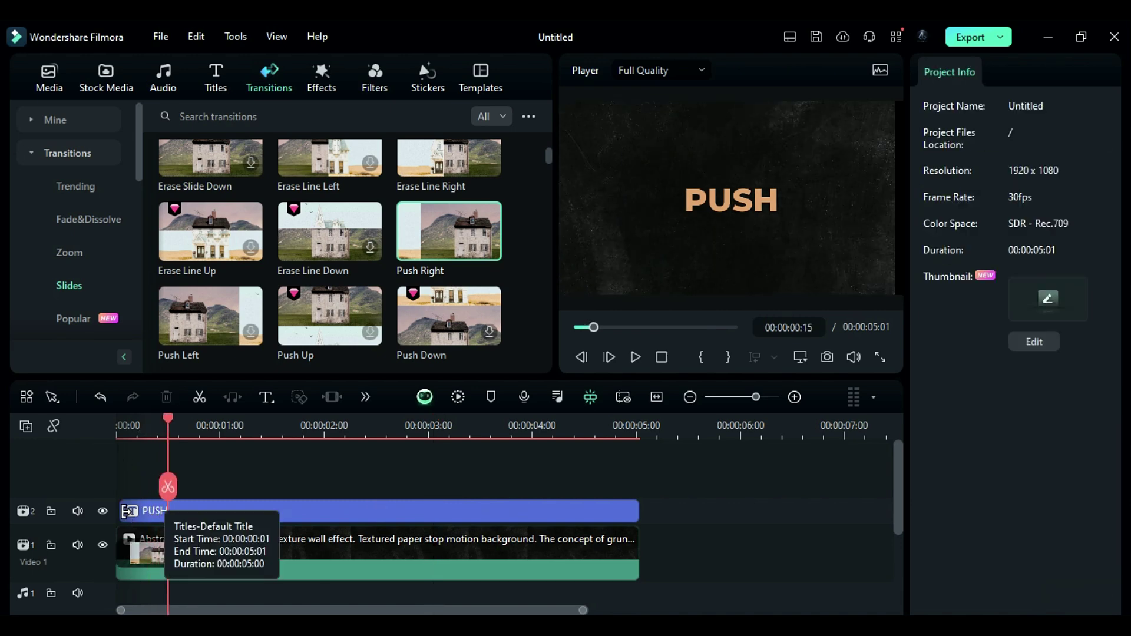
drag(125, 512, 186, 515)
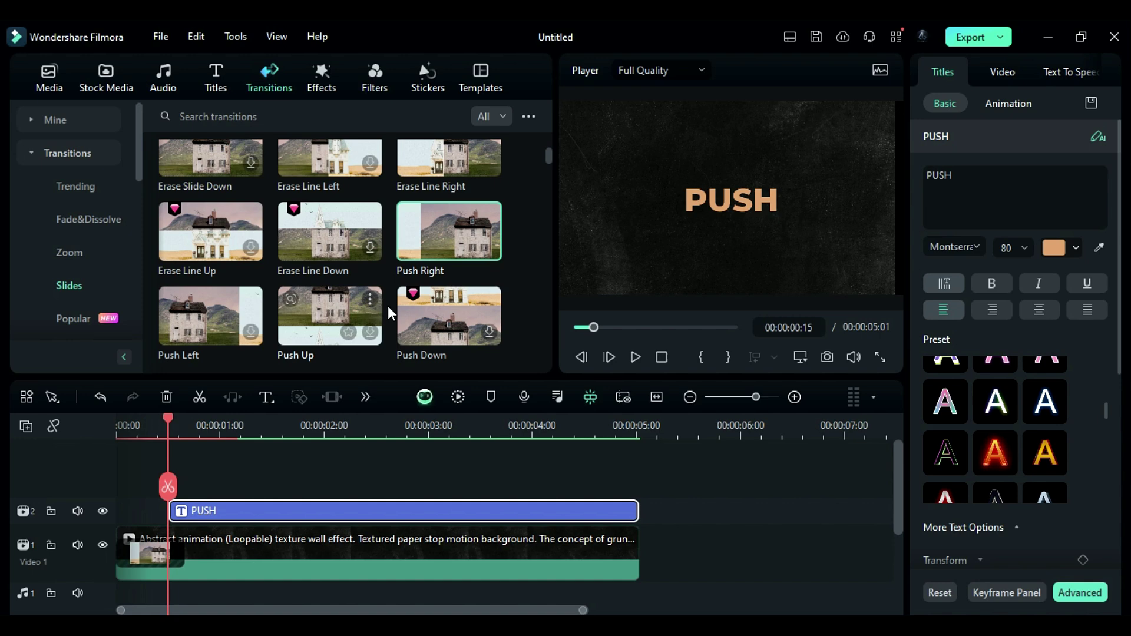
drag(211, 506, 213, 509)
click(668, 358)
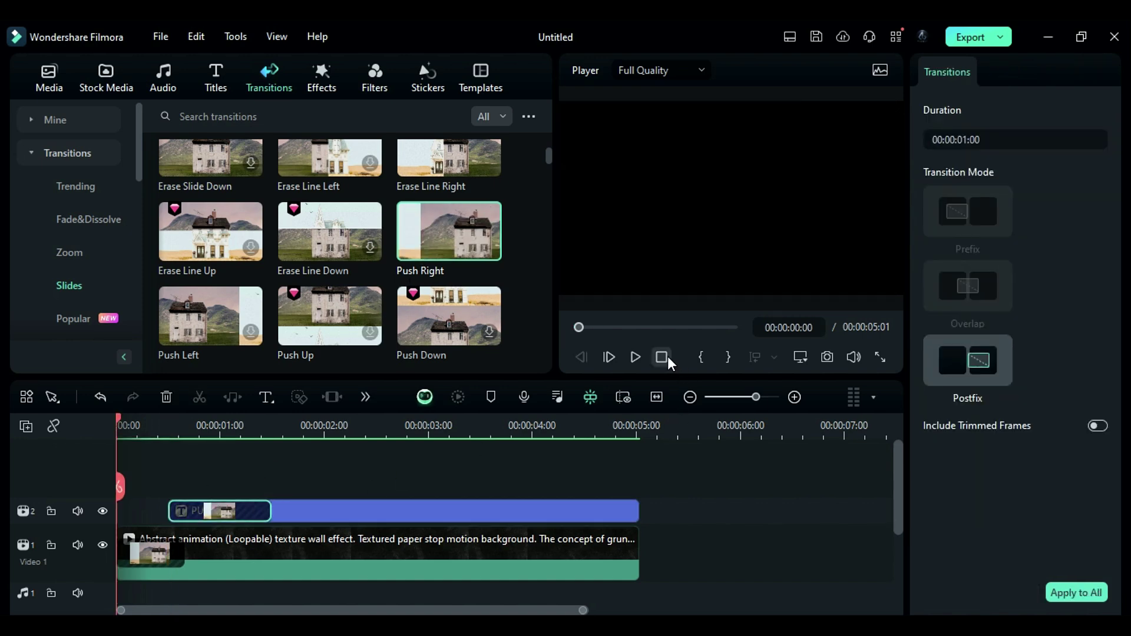
click(639, 367)
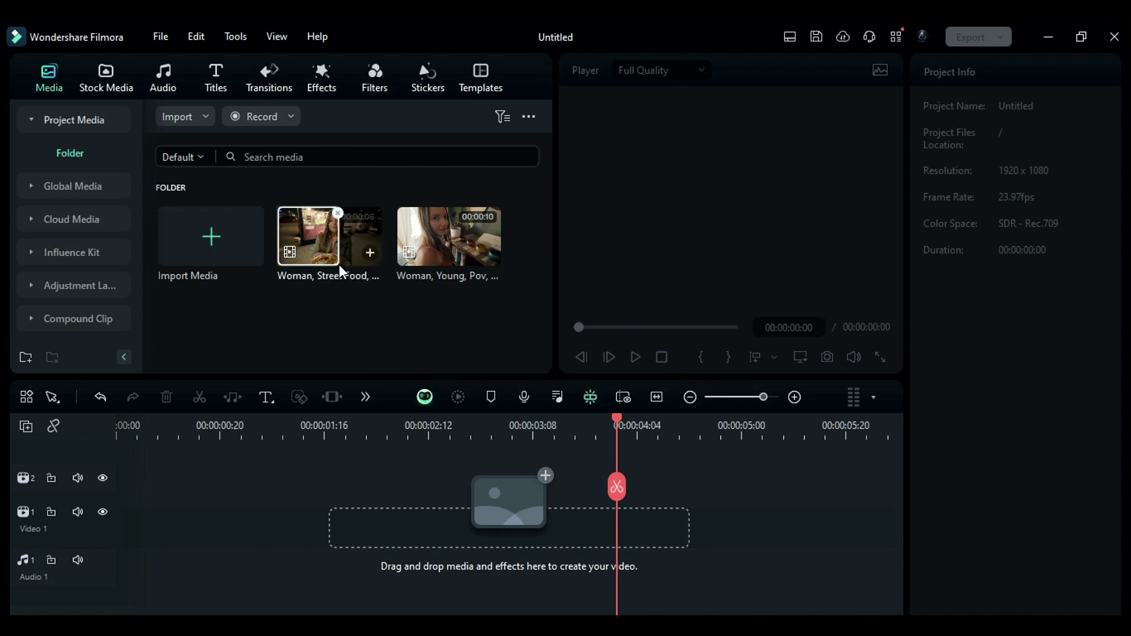
Place the street-food and talking-to-camera clips back to back on Video 1, then search transitions for 'Film roll'.
drag(339, 264, 121, 524)
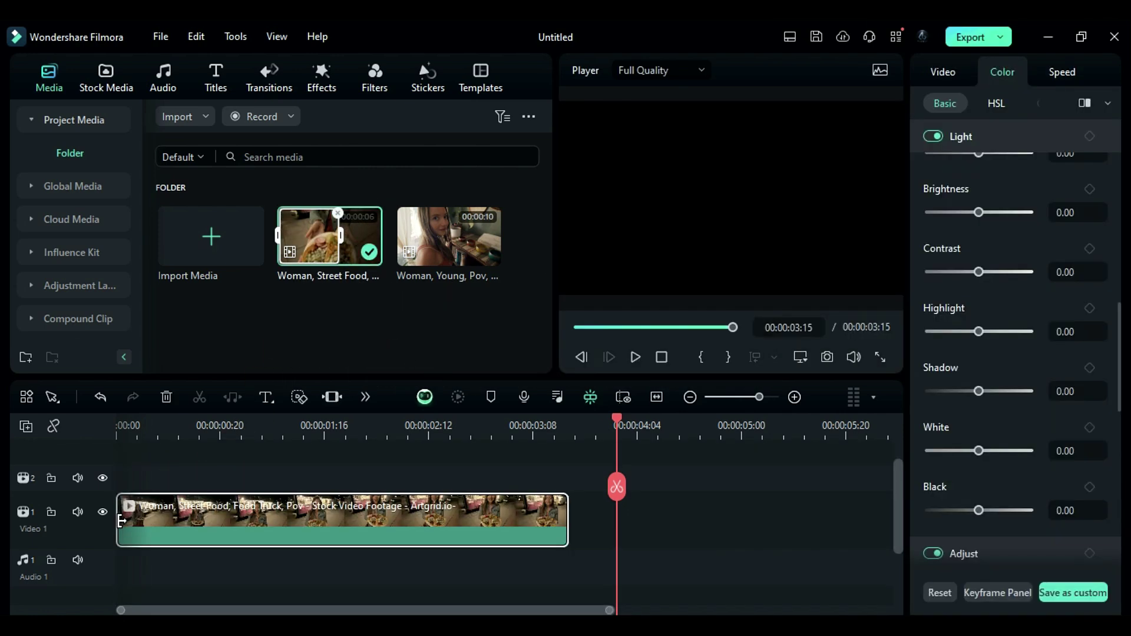
drag(578, 435, 589, 515)
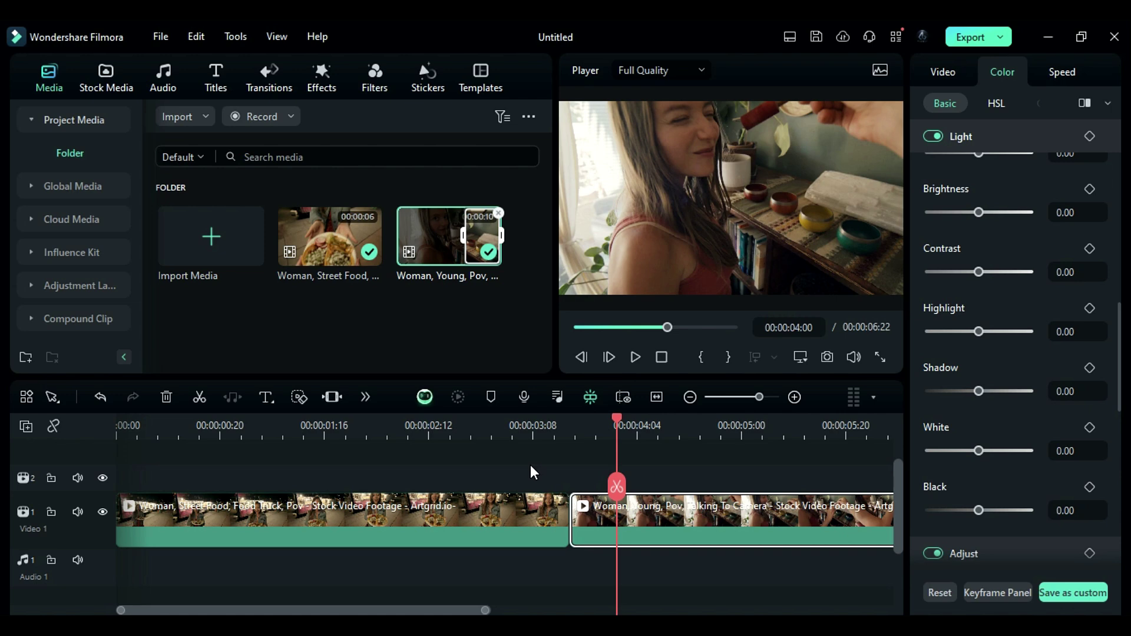
click(281, 84)
click(273, 115)
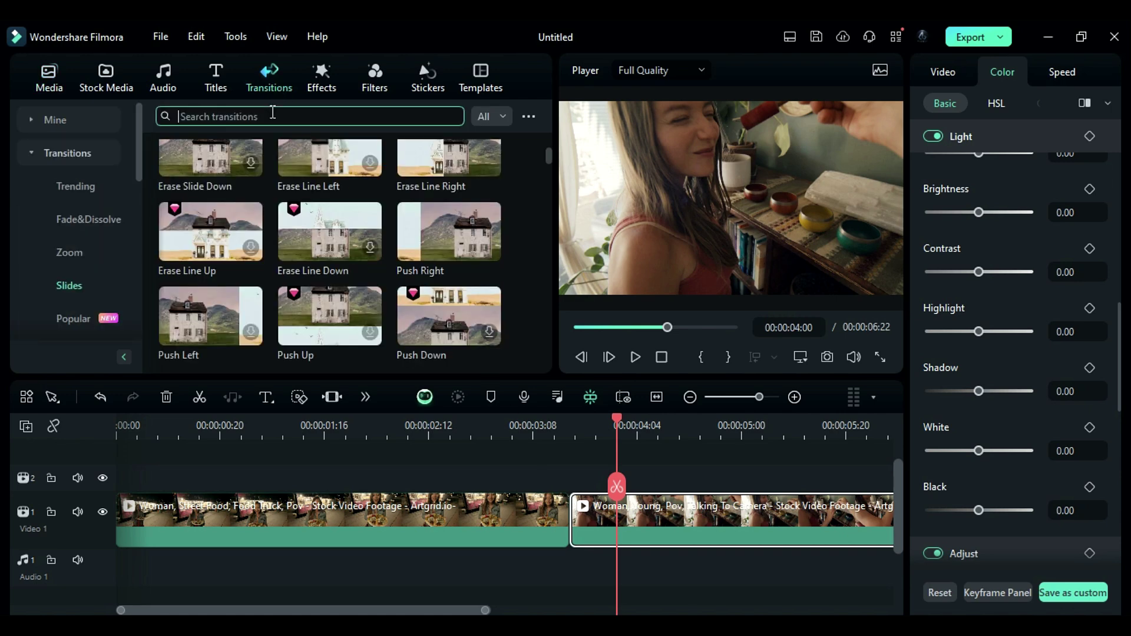
text(Film roll)
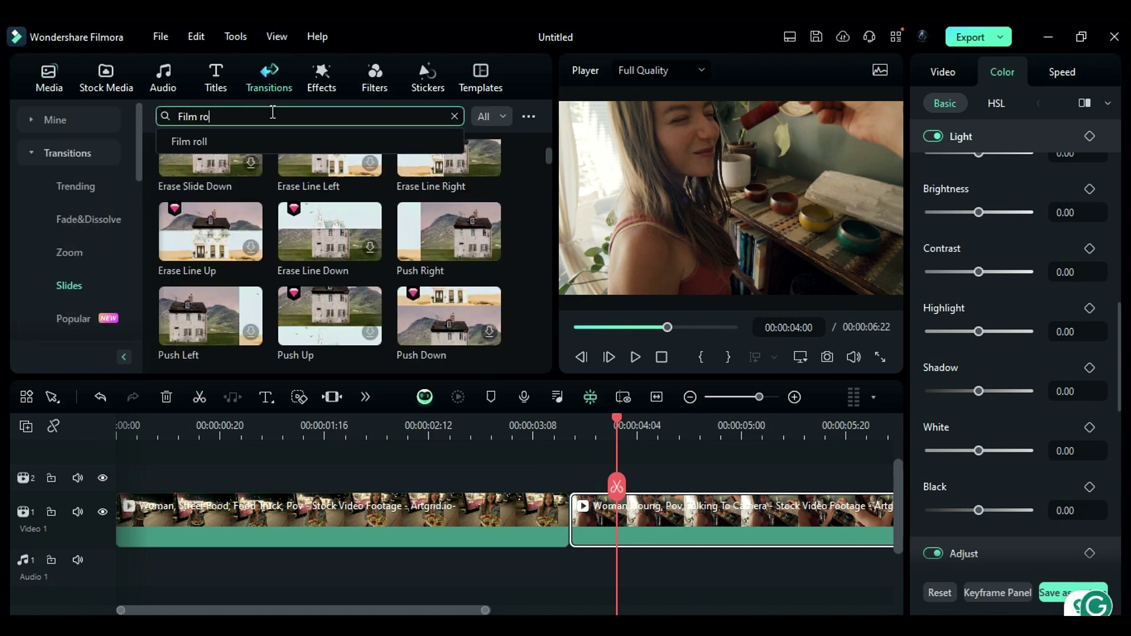
key(Return)
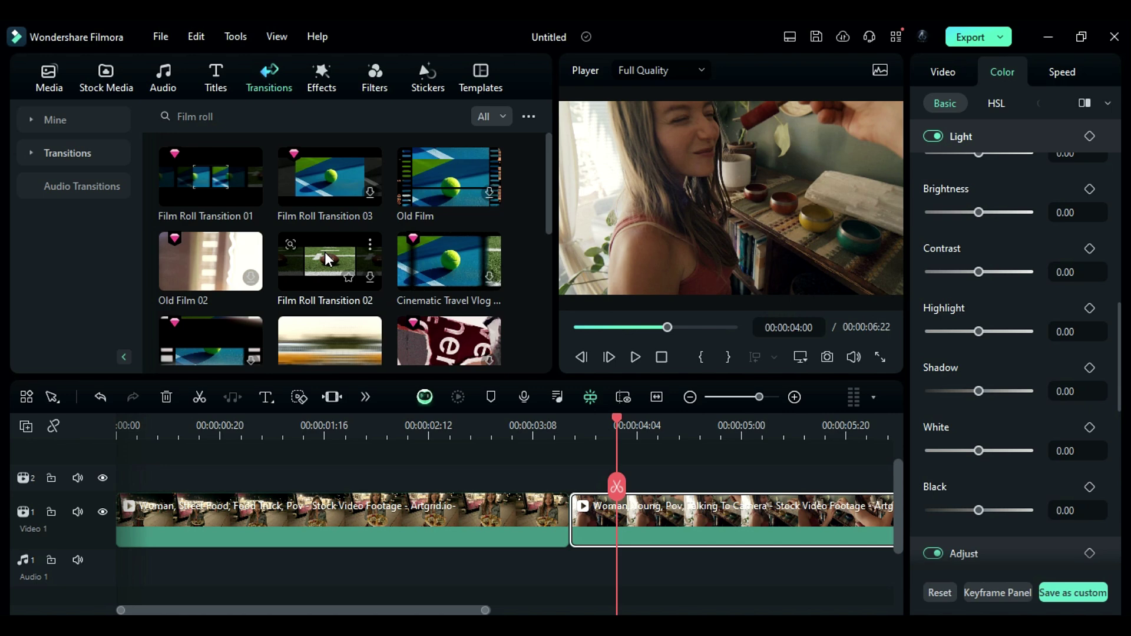
Drop Film Roll Transition 01 on the cut and play the sequence from the start.
scroll(309, 261, down, 2)
scroll(357, 264, up, 2)
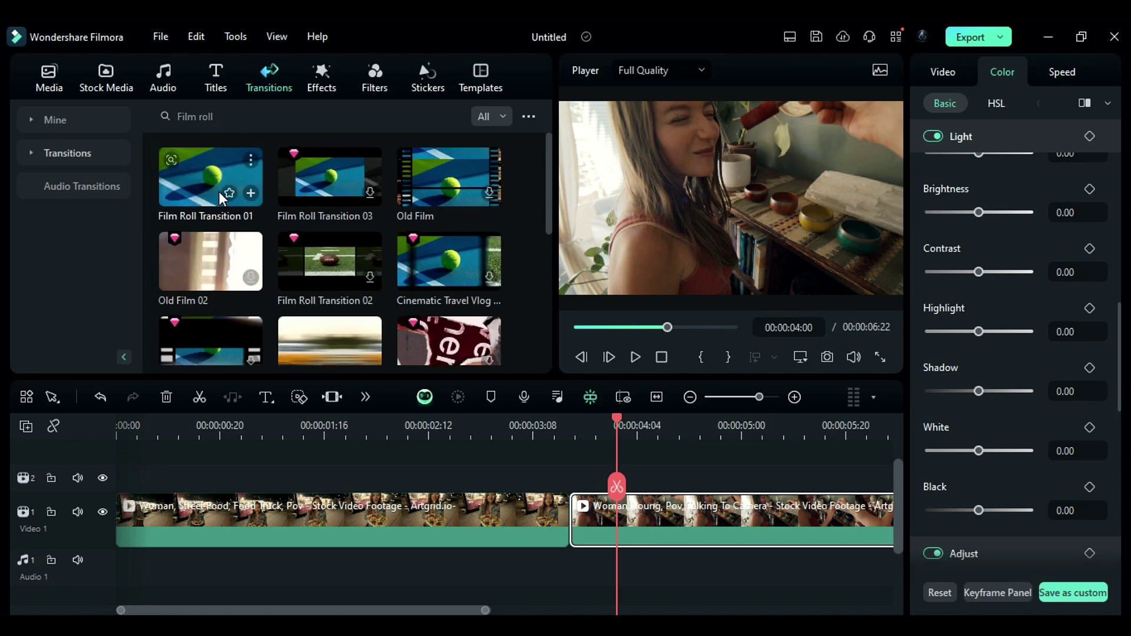
drag(419, 331, 562, 505)
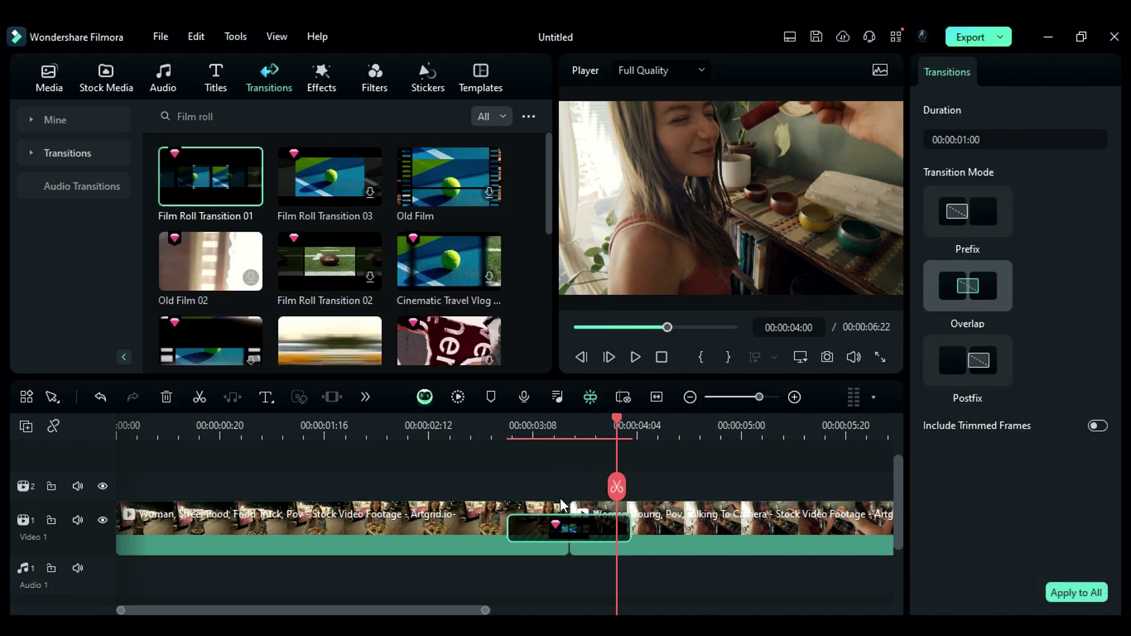
click(661, 357)
click(635, 357)
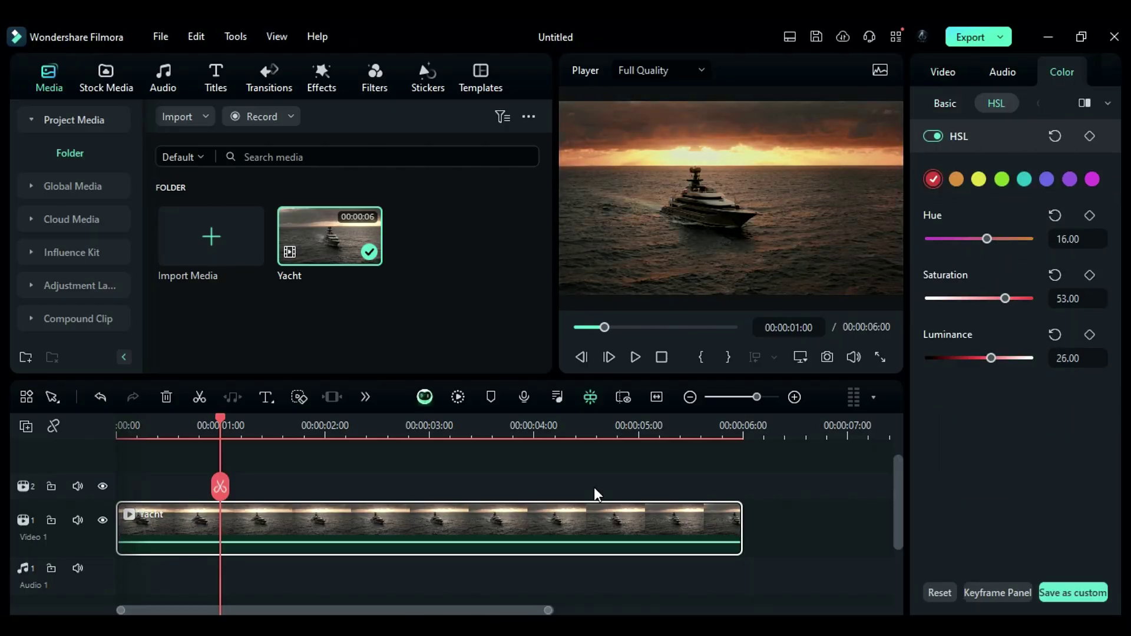
Split the Yacht clip into two parts at 00:00:02:26.
click(415, 430)
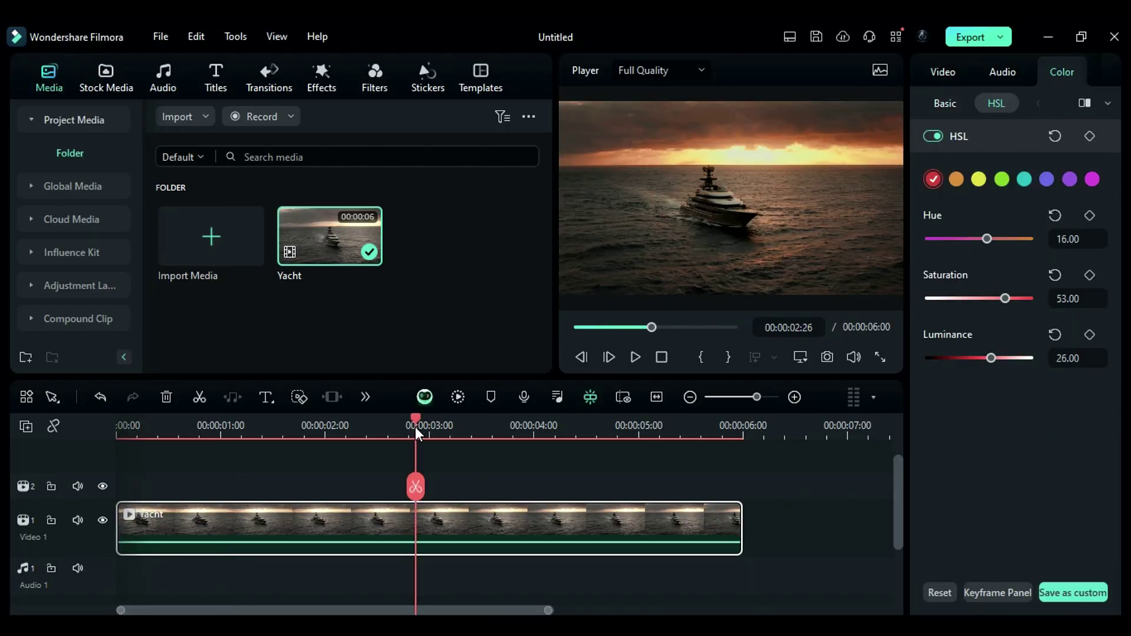
click(954, 107)
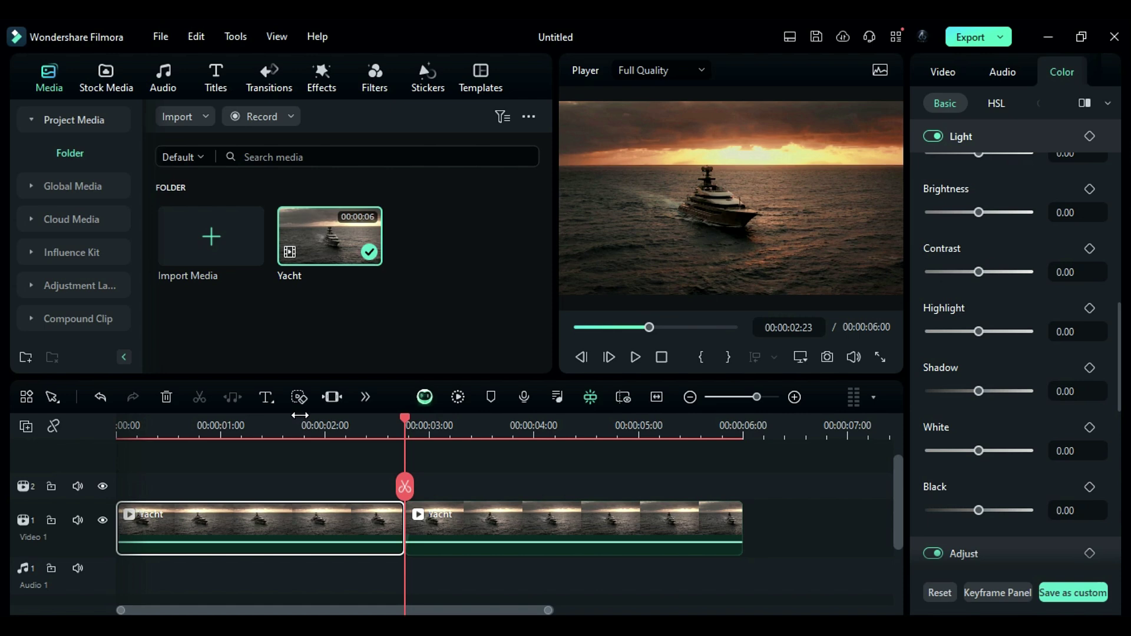
click(199, 425)
Place the Erase transition between the two Yacht pieces and preview the wipe.
click(277, 81)
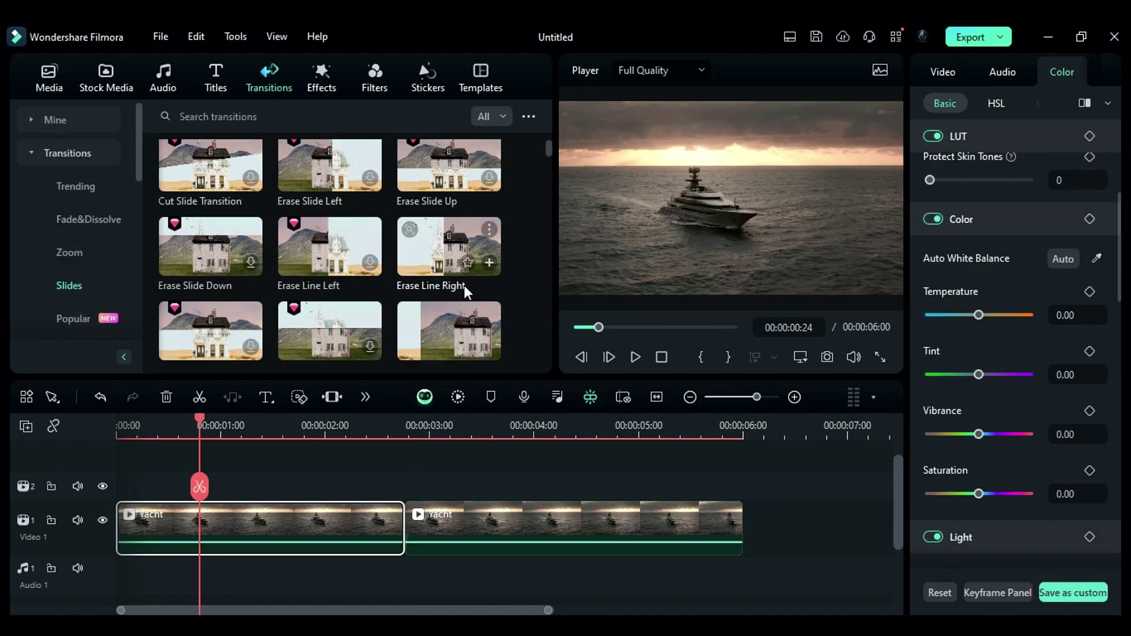
scroll(489, 295, down, 5)
drag(384, 490, 451, 536)
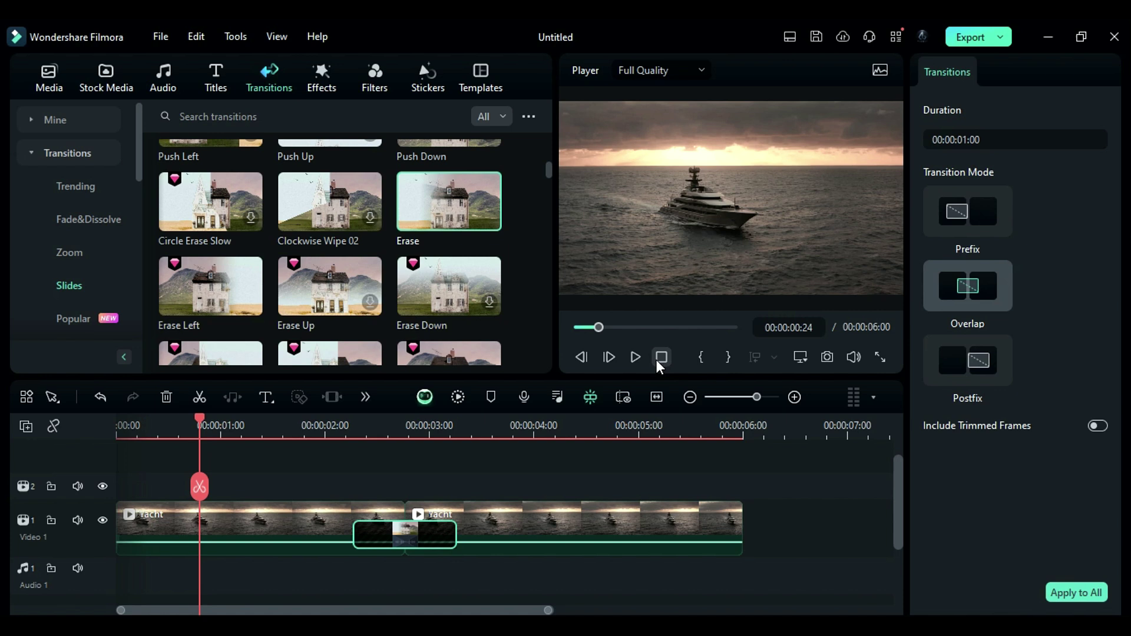
click(636, 359)
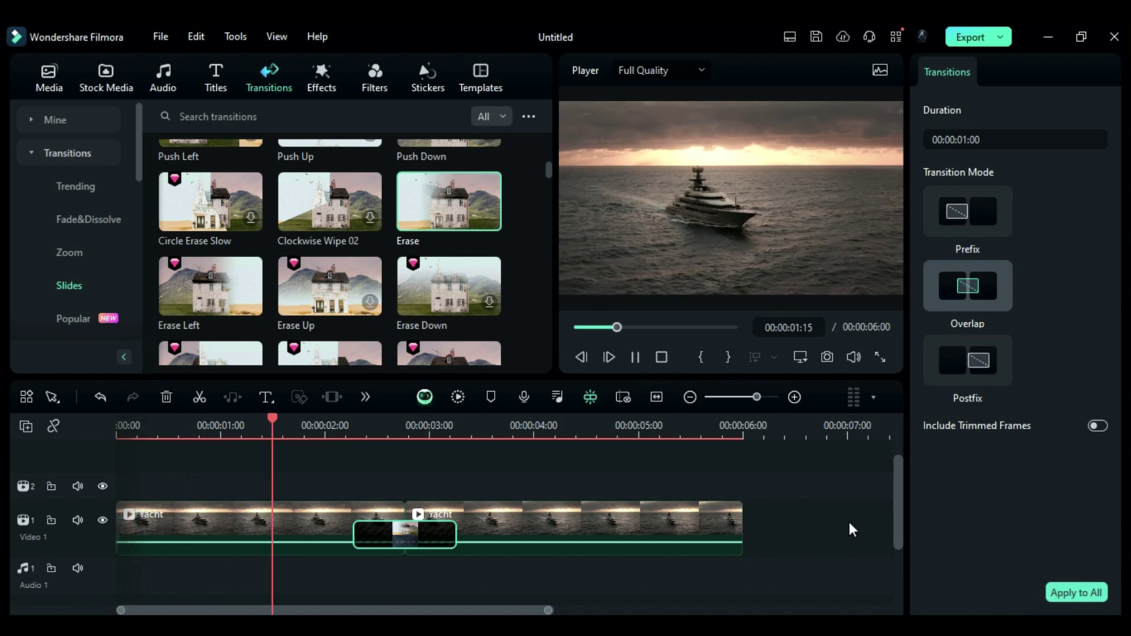